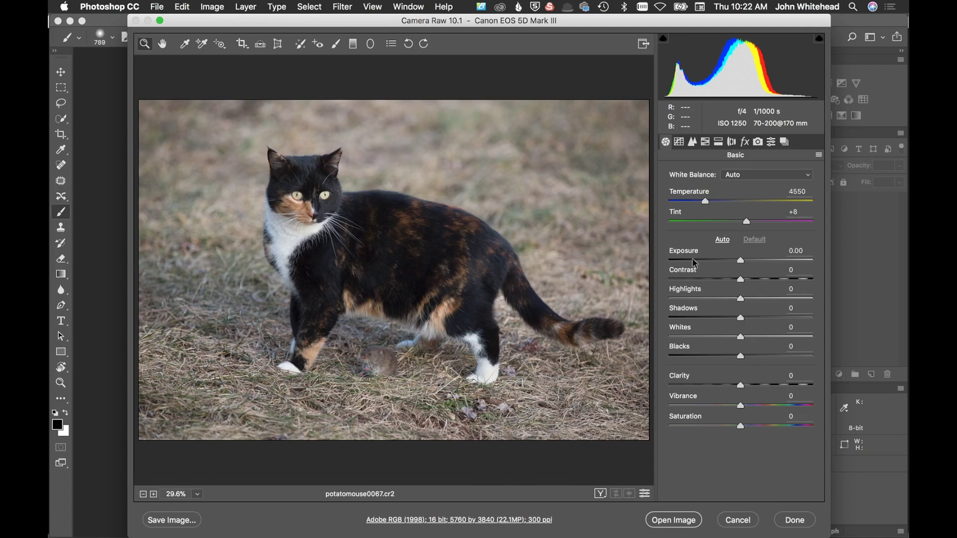
Step: Check the Reds saturation under HSL/Grayscale, then close Camera Raw keeping the edits
{"action": "left_click", "coordinate": [705, 142]}
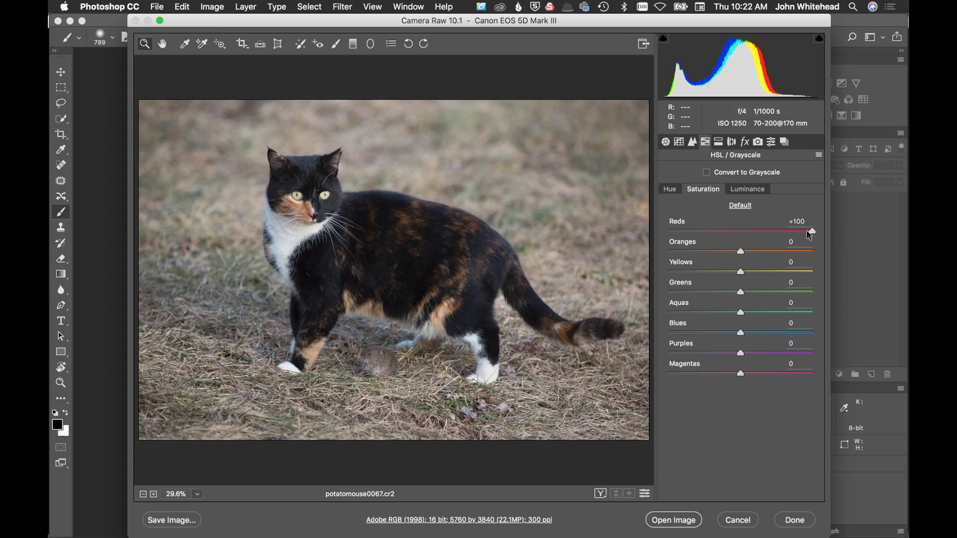
{"action": "left_click", "coordinate": [796, 521]}
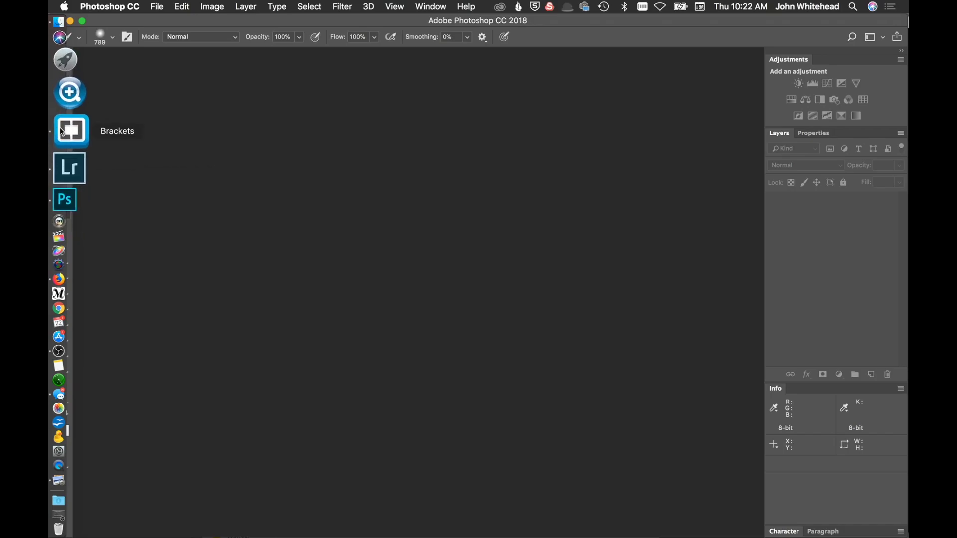
Step: Enlarge the potatomouse0067.xmp text in Brackets and scroll to crs:SaturationAdjustmentRed="+100"
{"action": "left_click", "coordinate": [58, 126]}
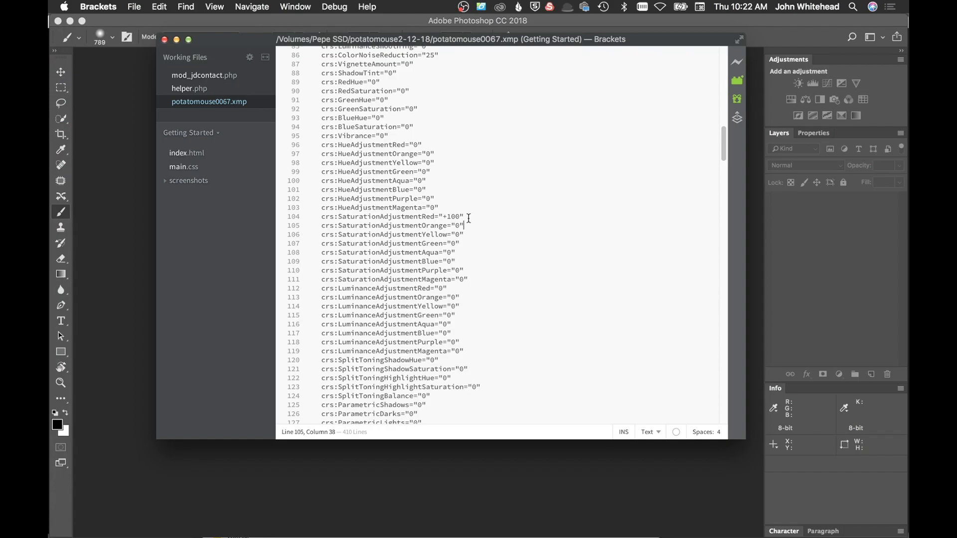
{"action": "key", "text": "super+equal"}
{"action": "key", "text": "super+equal"}
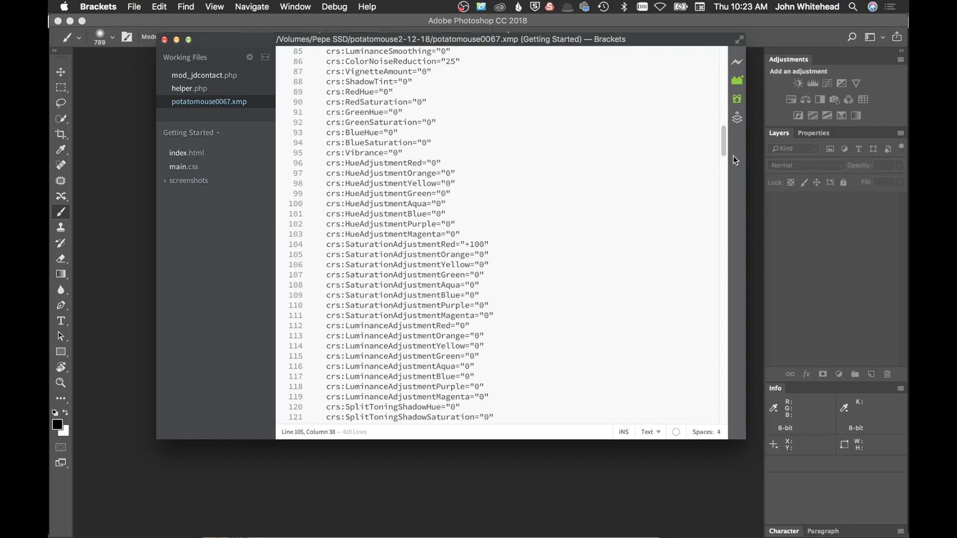
{"action": "left_click_drag", "start_coordinate": [725, 146], "coordinate": [709, 44]}
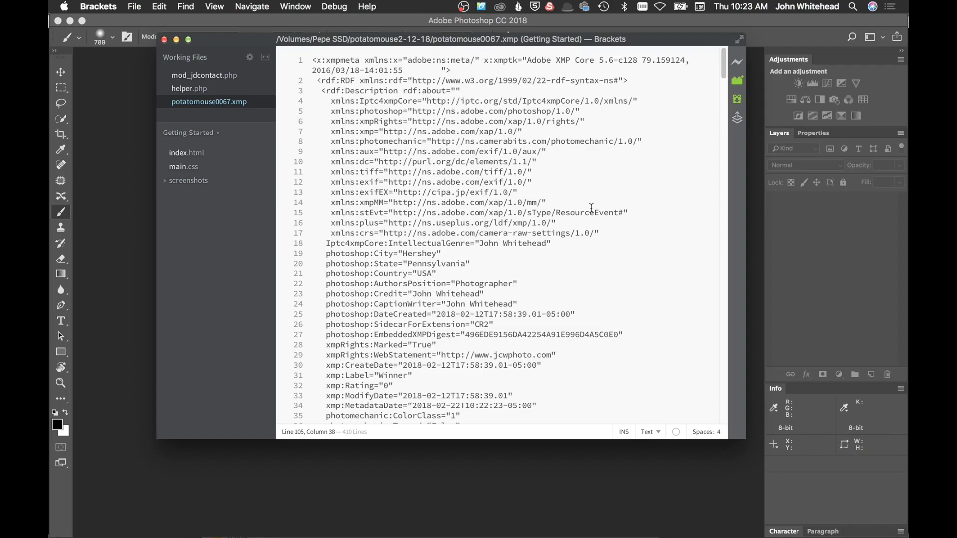
{"action": "scroll", "coordinate": [588, 207], "scroll_direction": "down", "scroll_amount": 1}
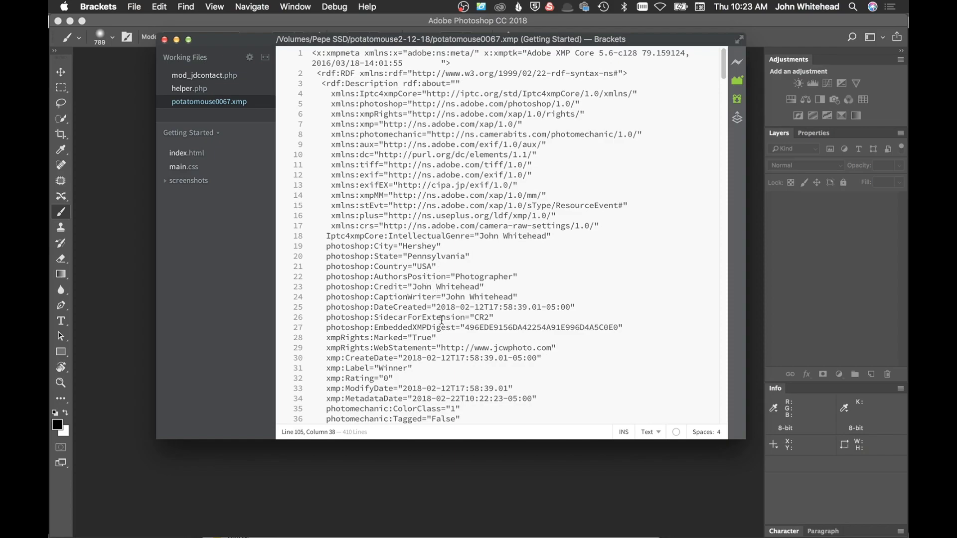
{"action": "scroll", "coordinate": [440, 324], "scroll_direction": "down", "scroll_amount": 15}
{"action": "scroll", "coordinate": [440, 326], "scroll_direction": "down", "scroll_amount": 20}
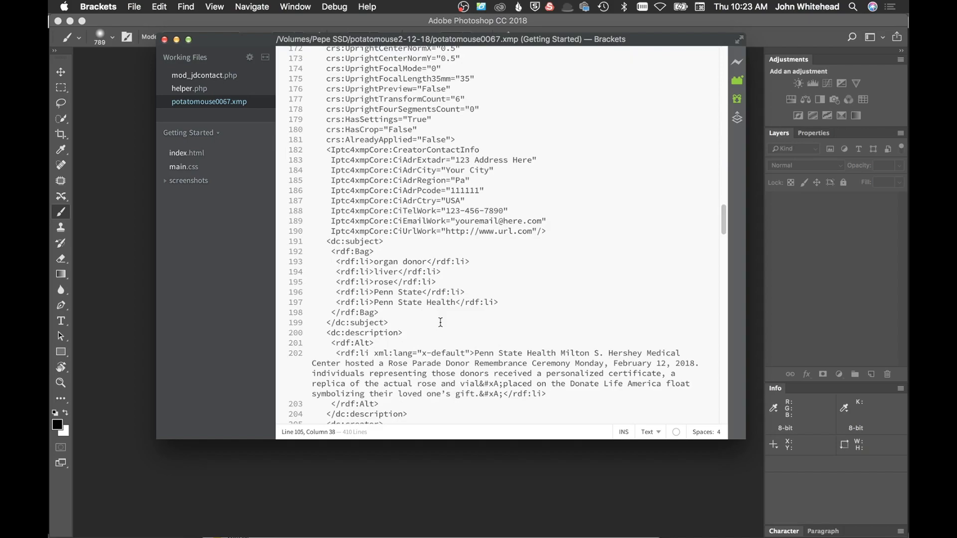
{"action": "scroll", "coordinate": [568, 283], "scroll_direction": "up", "scroll_amount": 20}
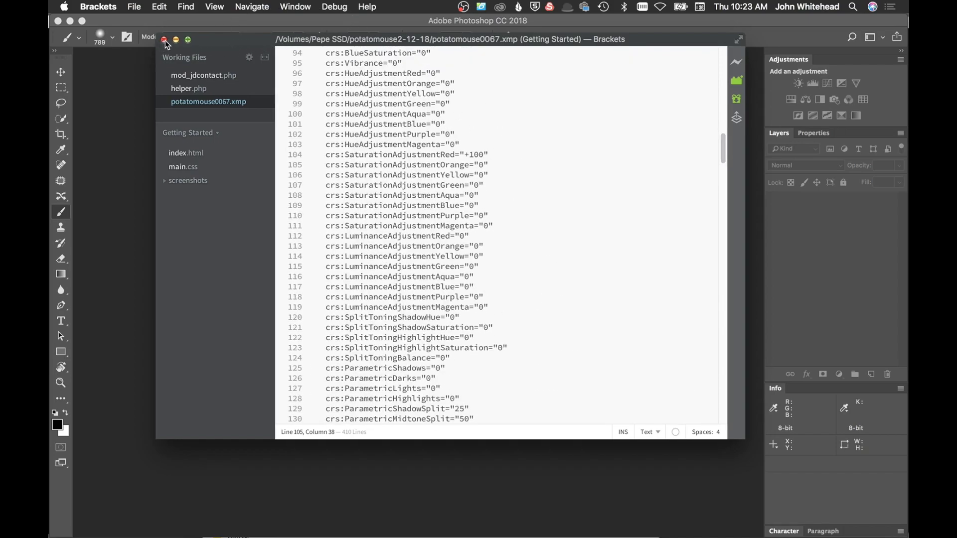
Step: Quit Brackets and show drop-of-water-566885.jpg in Lightroom Classic's Library
{"action": "key", "text": "super+q"}
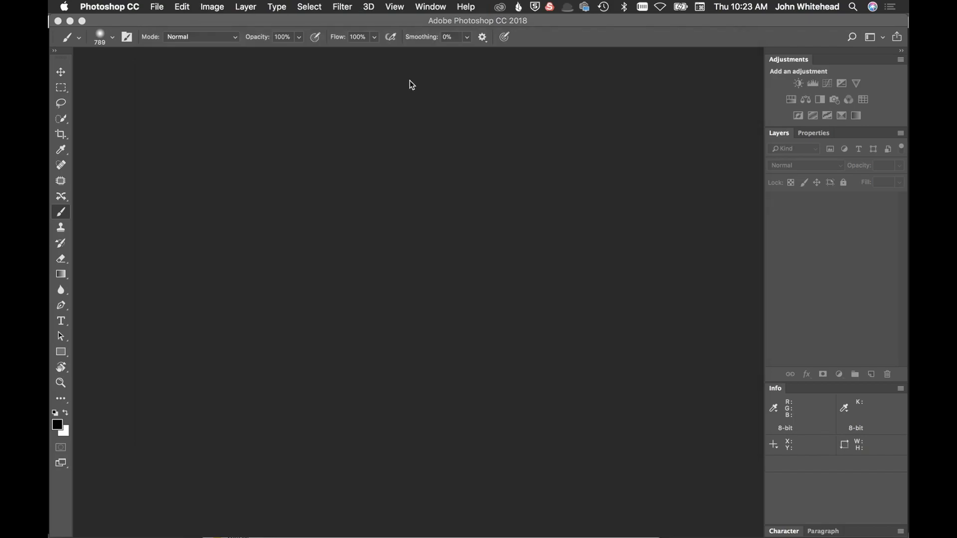
{"action": "mouse_move", "coordinate": [52, 216]}
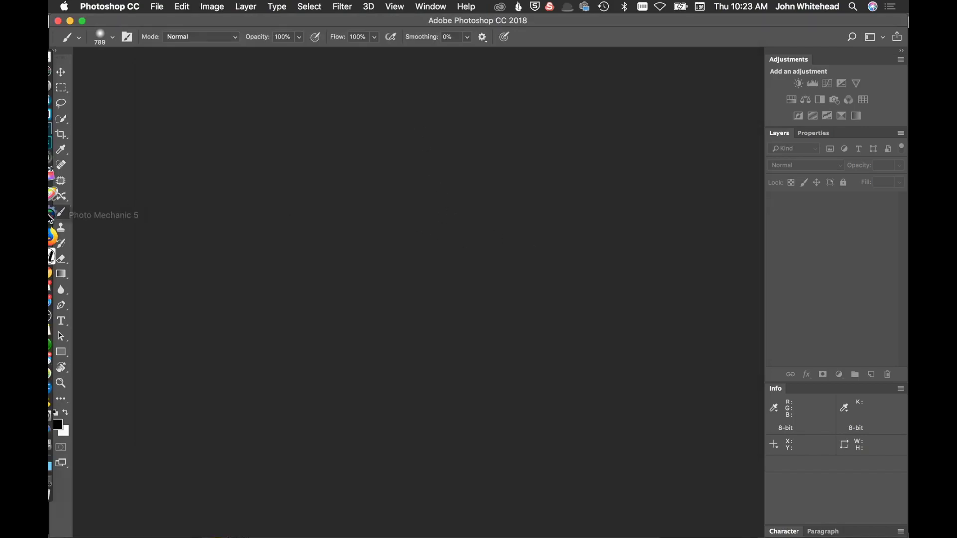
{"action": "left_click", "coordinate": [65, 142]}
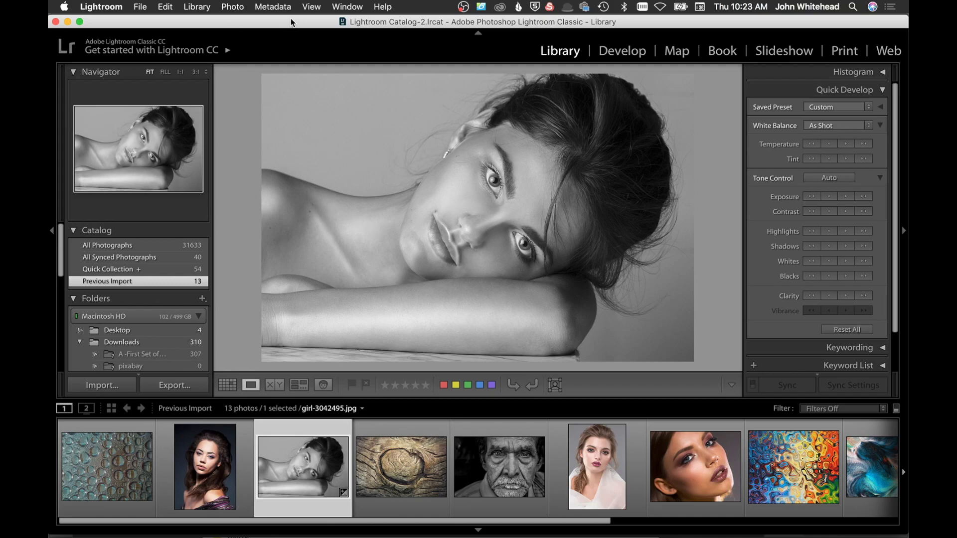
{"action": "left_click", "coordinate": [122, 474]}
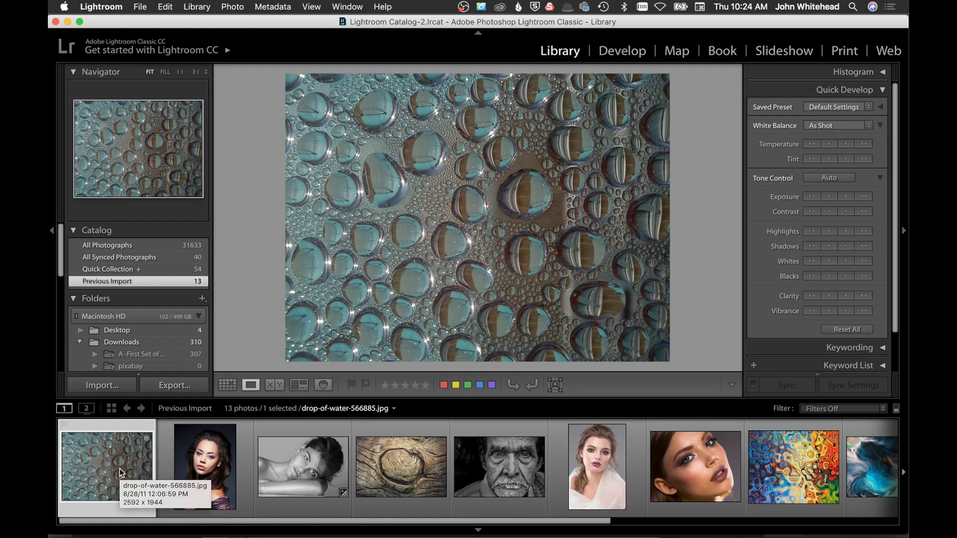
Step: Select all 13 filmstrip photos and bring up the Export dialog for them
{"action": "key", "text": "super+a"}
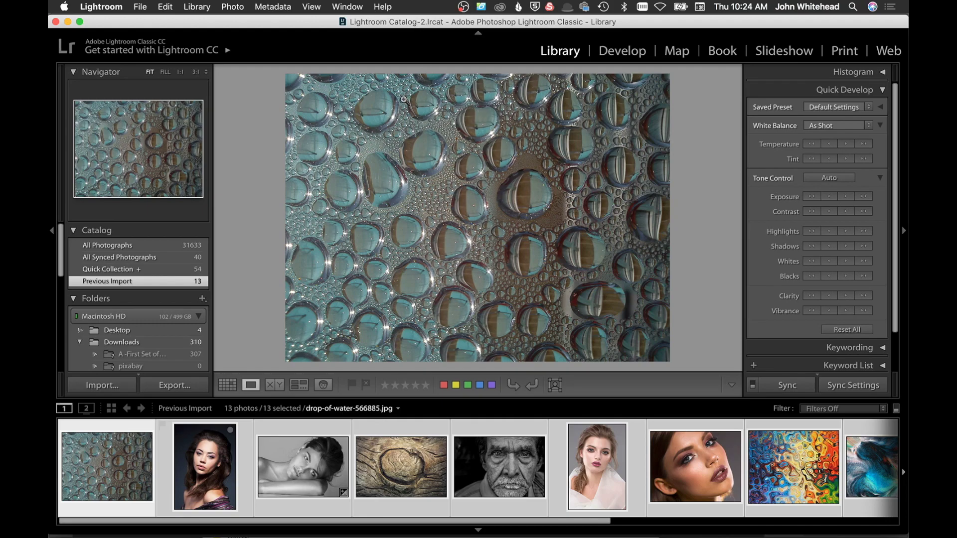
{"action": "left_click_drag", "start_coordinate": [317, 24], "coordinate": [316, 24]}
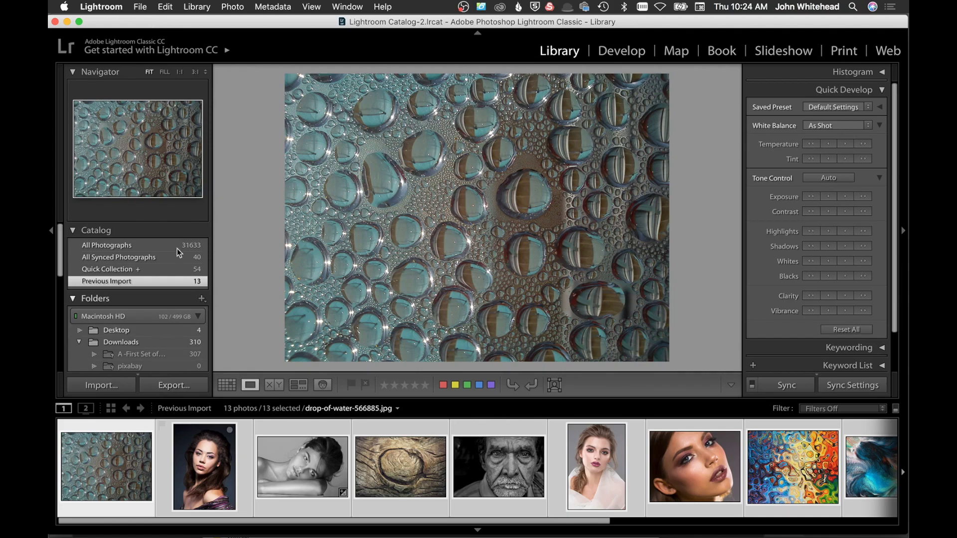
{"action": "left_click", "coordinate": [139, 6]}
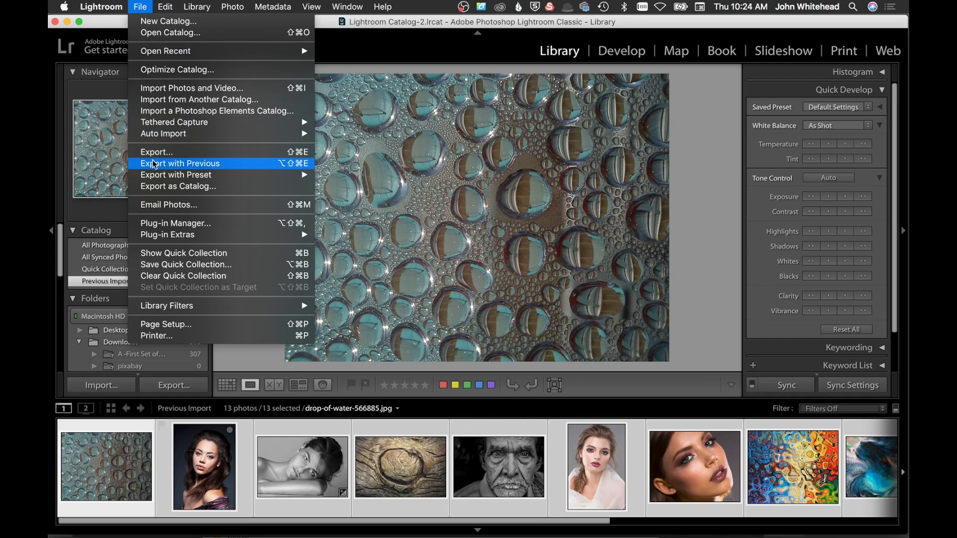
{"action": "mouse_move", "coordinate": [157, 176]}
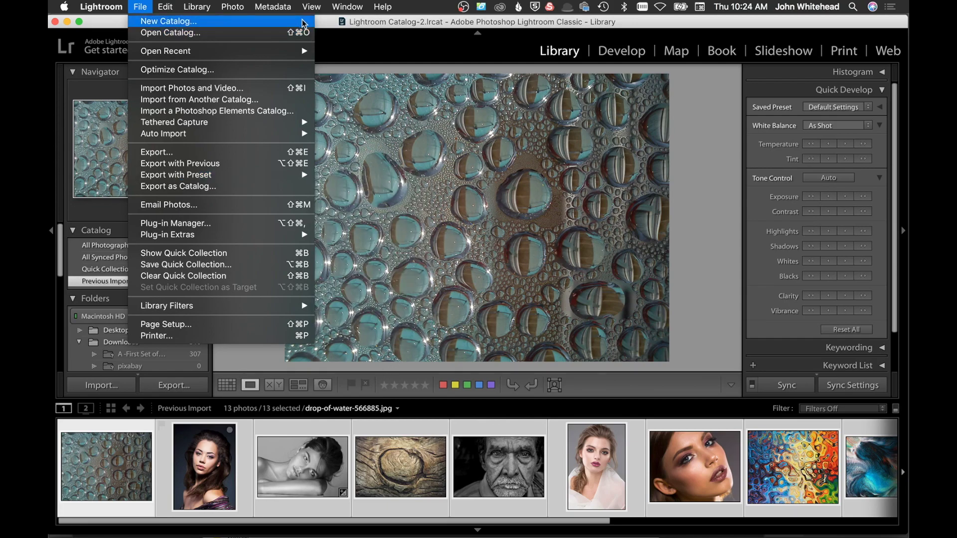
{"action": "left_click", "coordinate": [222, 19]}
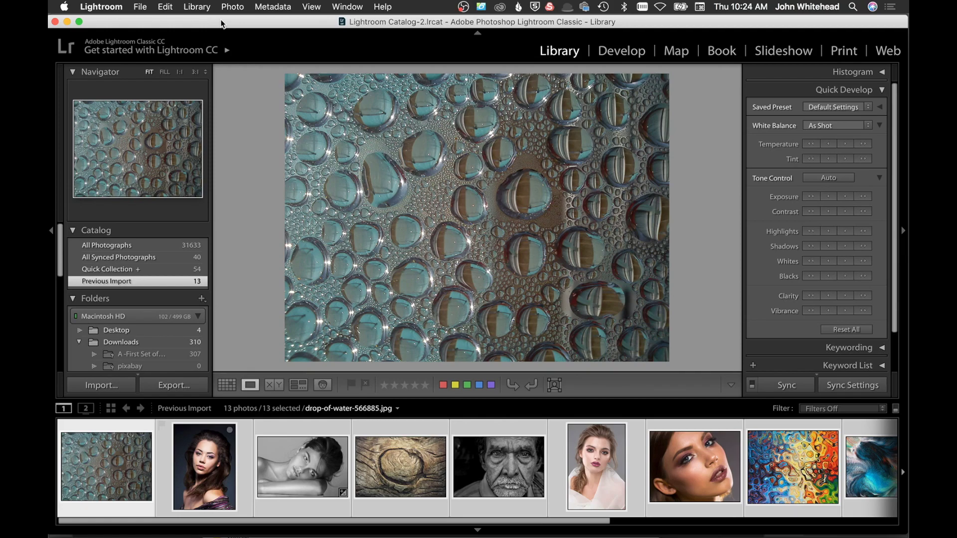
{"action": "left_click", "coordinate": [175, 388]}
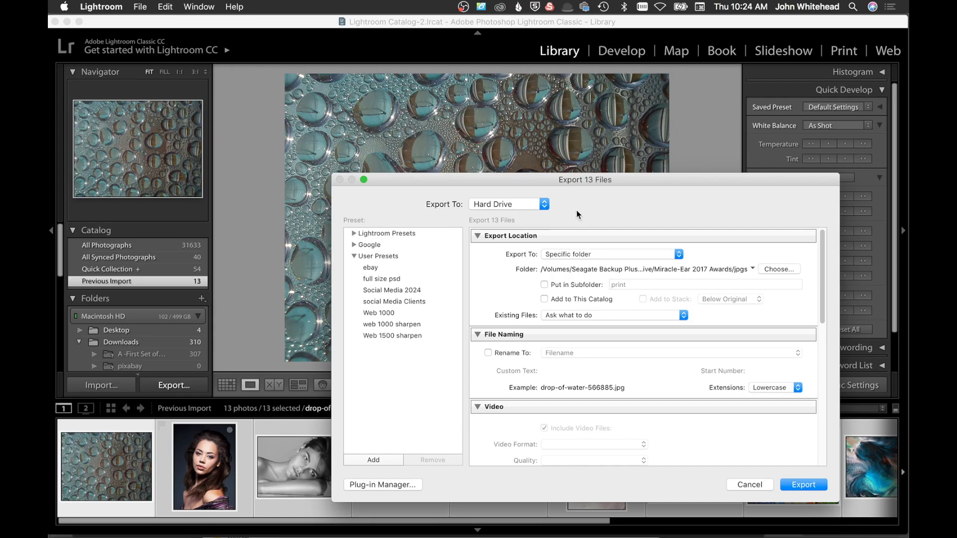
Step: Keep Hard Drive as the export target and set the location to 'Same folder as original photo'
{"action": "left_click_drag", "start_coordinate": [542, 180], "coordinate": [433, 66]}
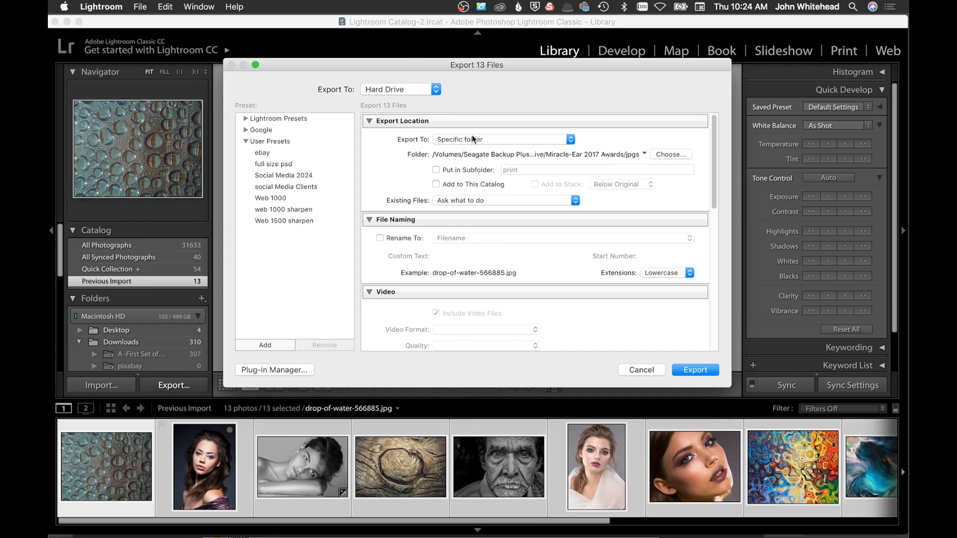
{"action": "left_click", "coordinate": [402, 89]}
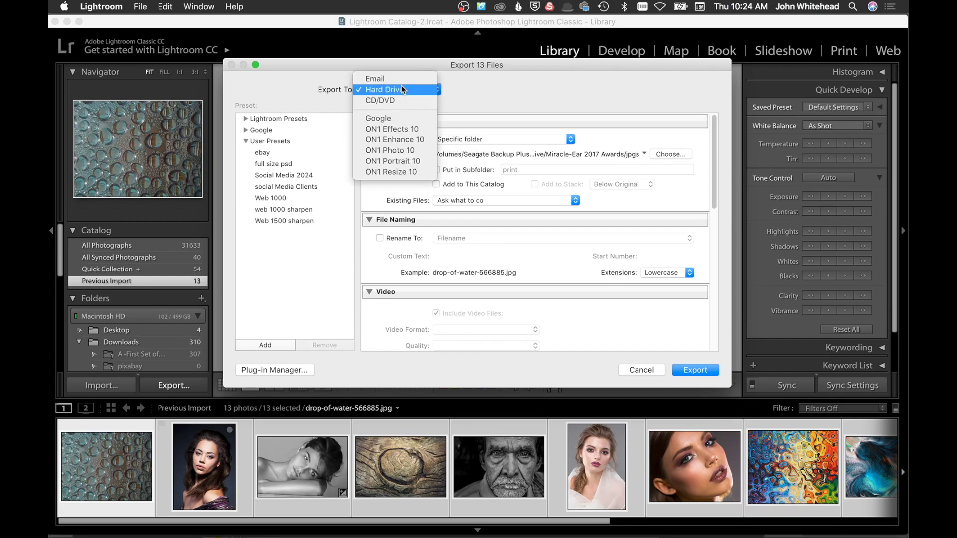
{"action": "left_click", "coordinate": [400, 89]}
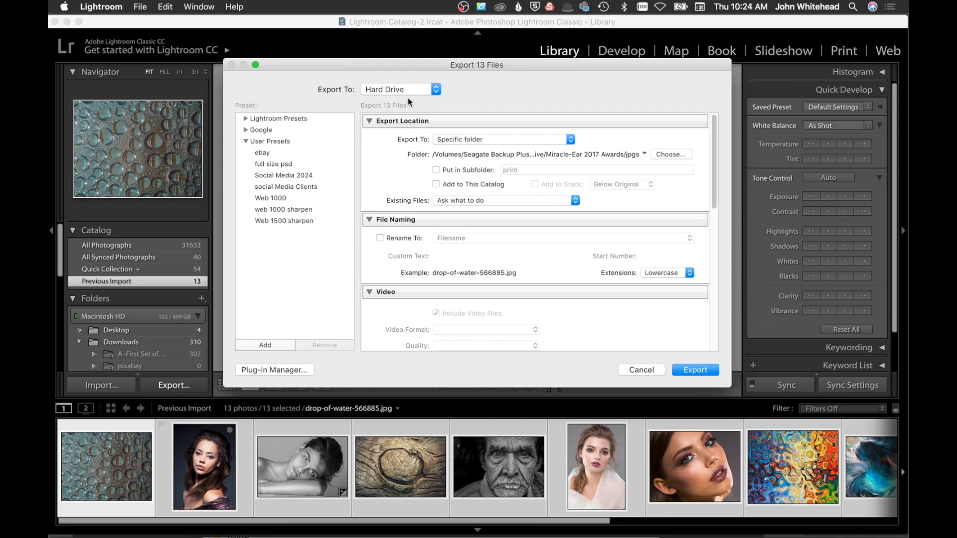
{"action": "left_click", "coordinate": [399, 91]}
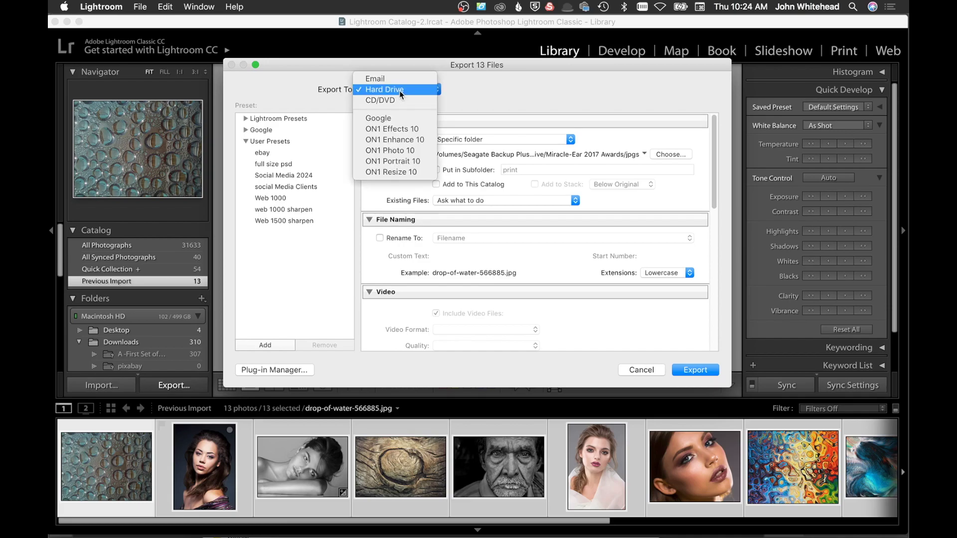
{"action": "left_click", "coordinate": [400, 91]}
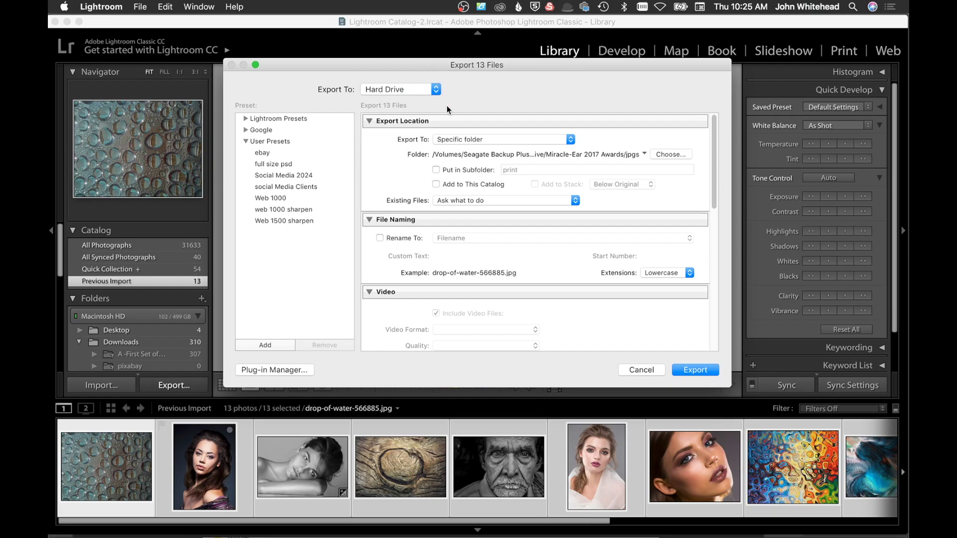
{"action": "left_click", "coordinate": [486, 140]}
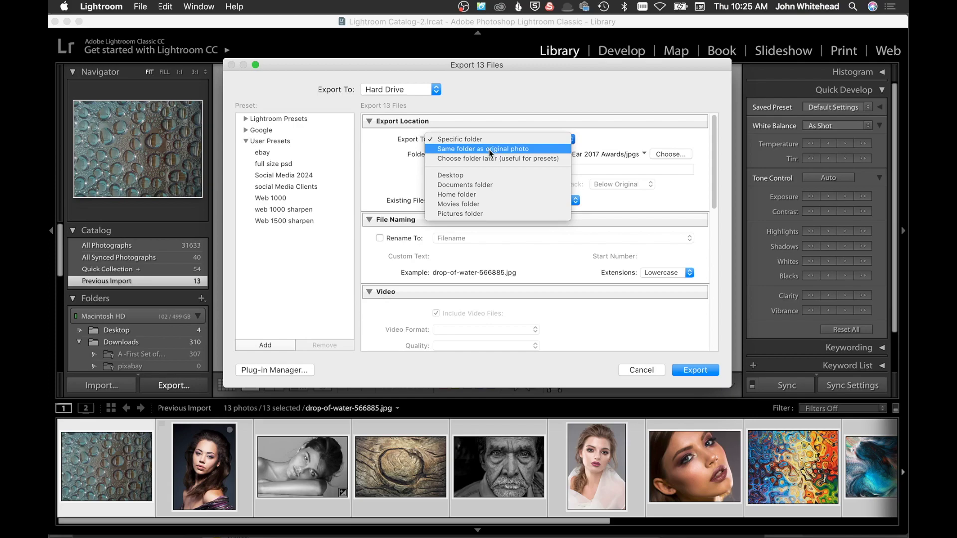
{"action": "left_click", "coordinate": [489, 149]}
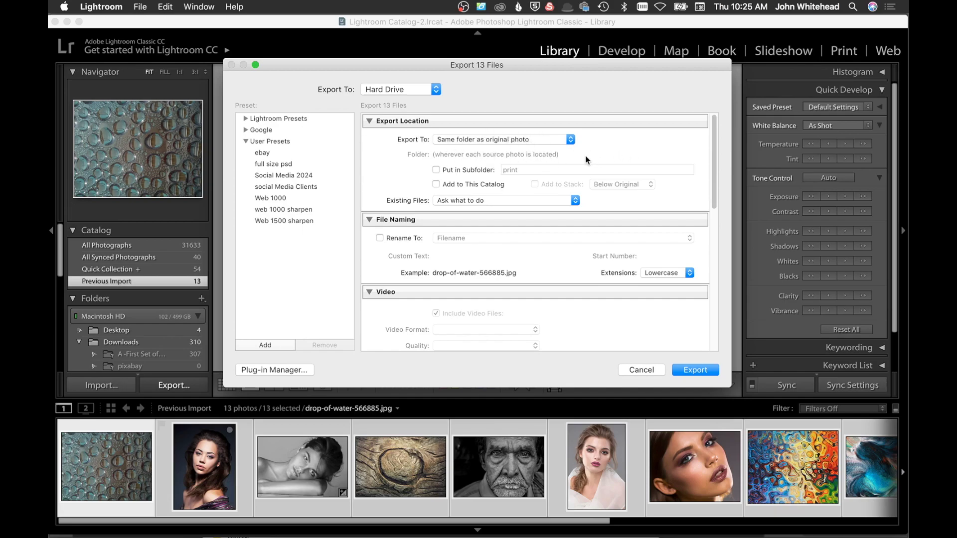
Step: Put exports in a 'Toned Web 2024p' subfolder and enable Rename To
{"action": "left_click", "coordinate": [435, 170]}
{"action": "left_click", "coordinate": [536, 169]}
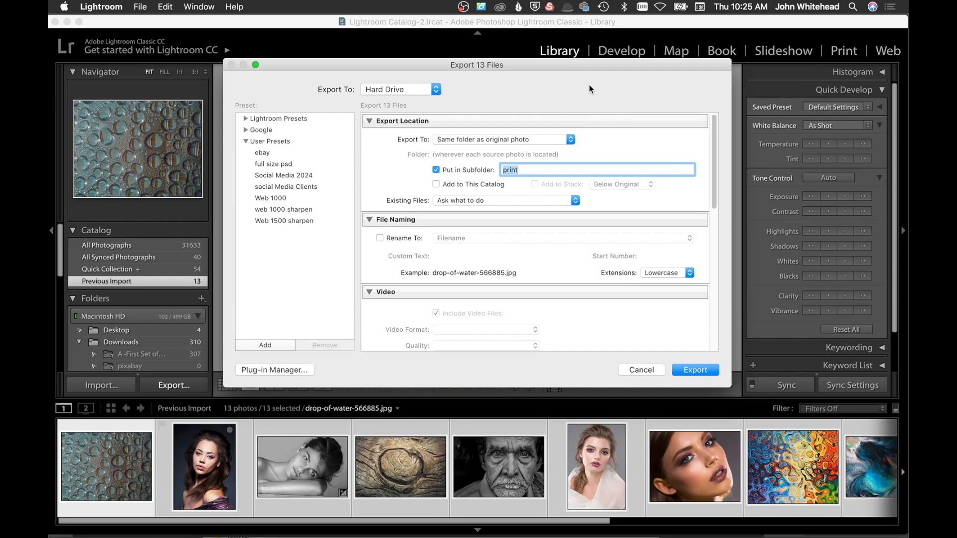
{"action": "type", "text": "Toned WQe"}
{"action": "key", "text": "BackSpace"}
{"action": "key", "text": "BackSpace"}
{"action": "type", "text": "eb 2024p"}
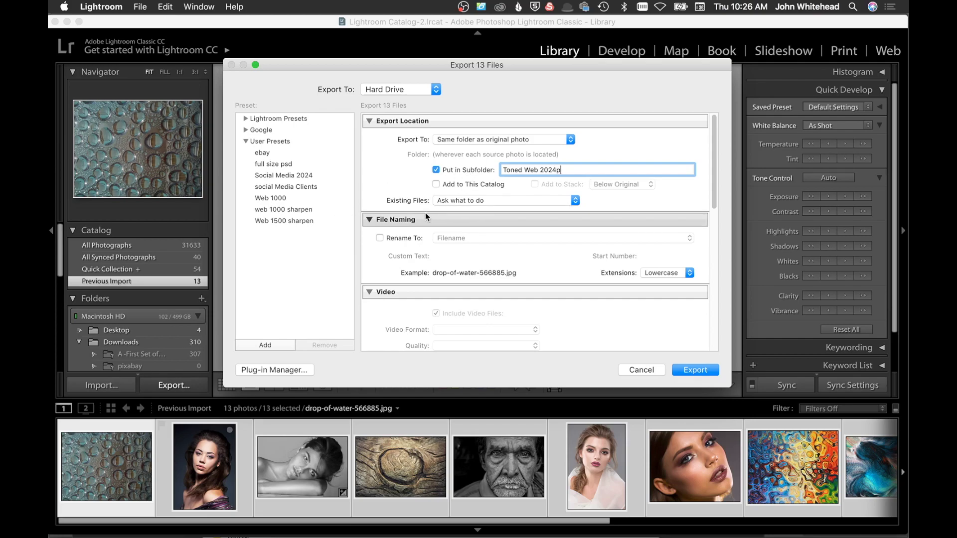
{"action": "left_click", "coordinate": [379, 238]}
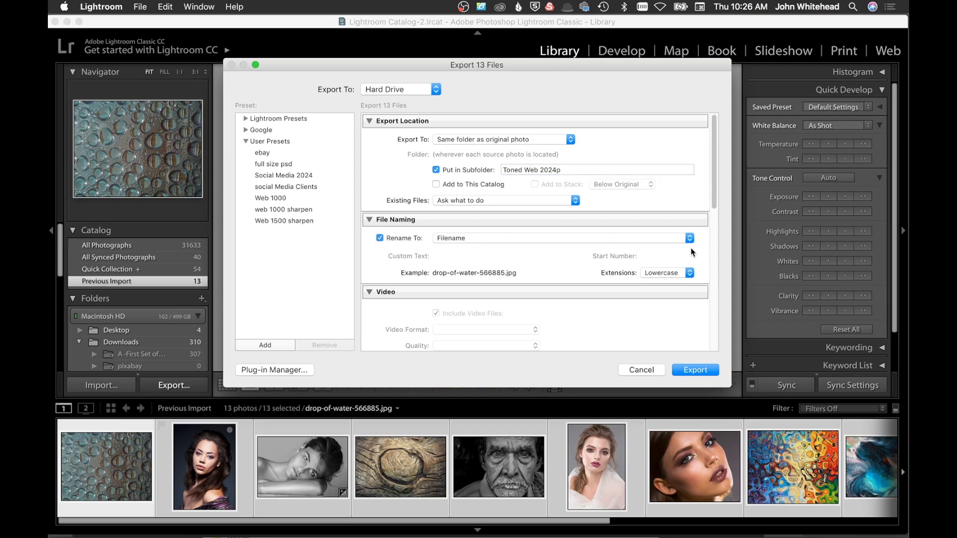
Step: Switch file naming to Custom Name and start the custom text 'web images'
{"action": "left_click", "coordinate": [486, 238]}
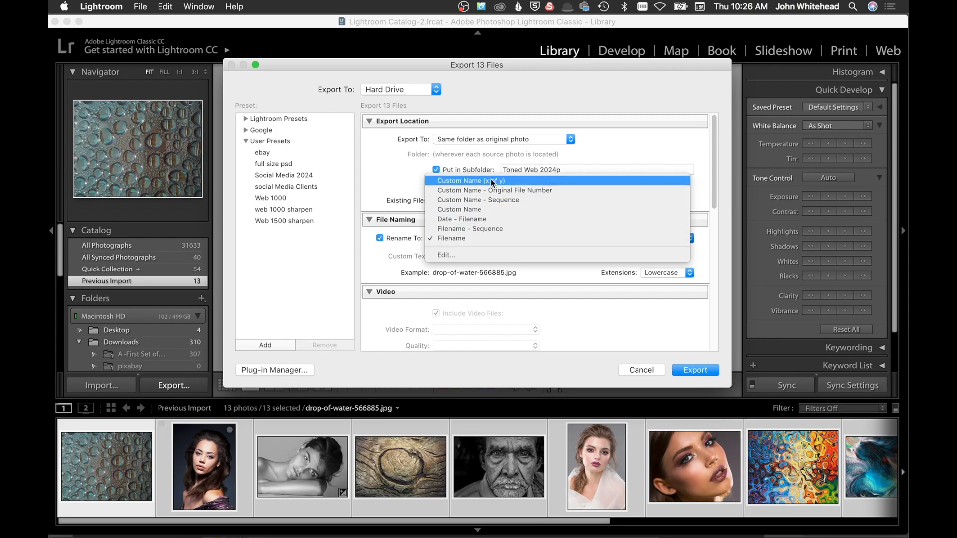
{"action": "left_click", "coordinate": [491, 209]}
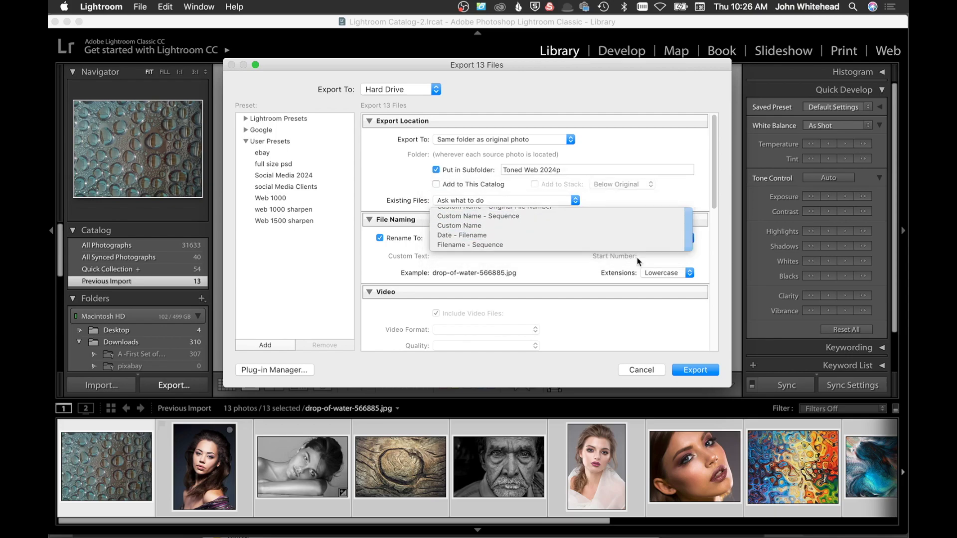
{"action": "left_click", "coordinate": [457, 257]}
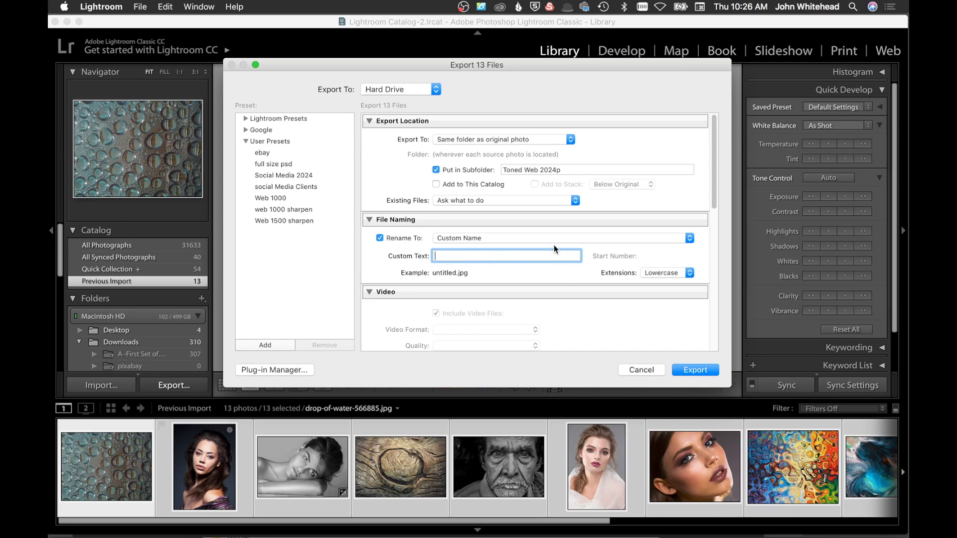
{"action": "type", "text": "web images 20"}
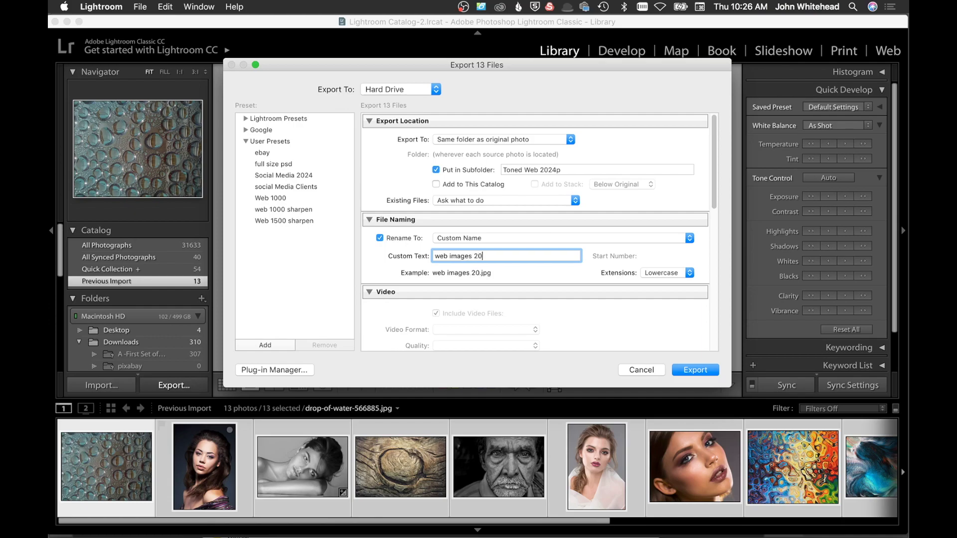
{"action": "type", "text": "24p"}
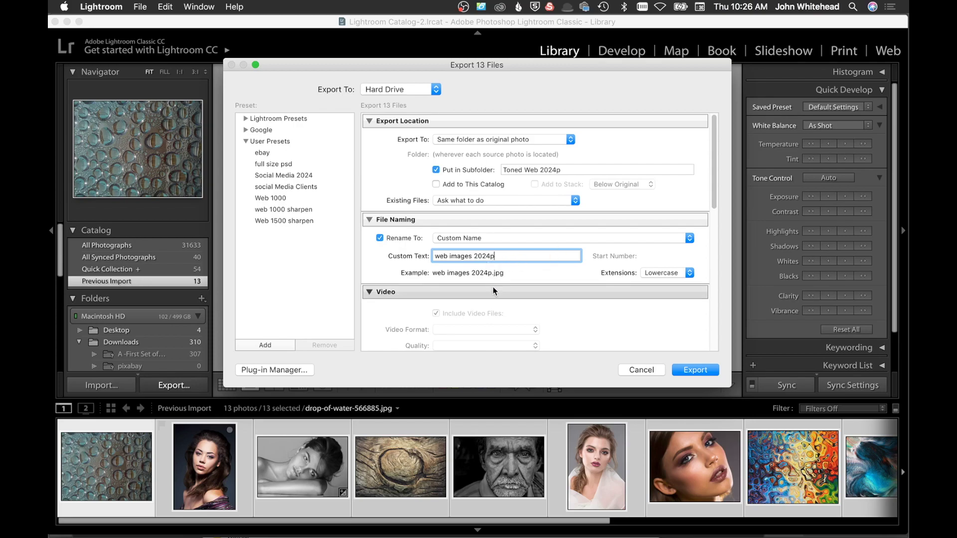
Step: Confirm File Settings stay at JPEG image format with sRGB colour space
{"action": "scroll", "coordinate": [538, 316], "scroll_direction": "down", "scroll_amount": 3}
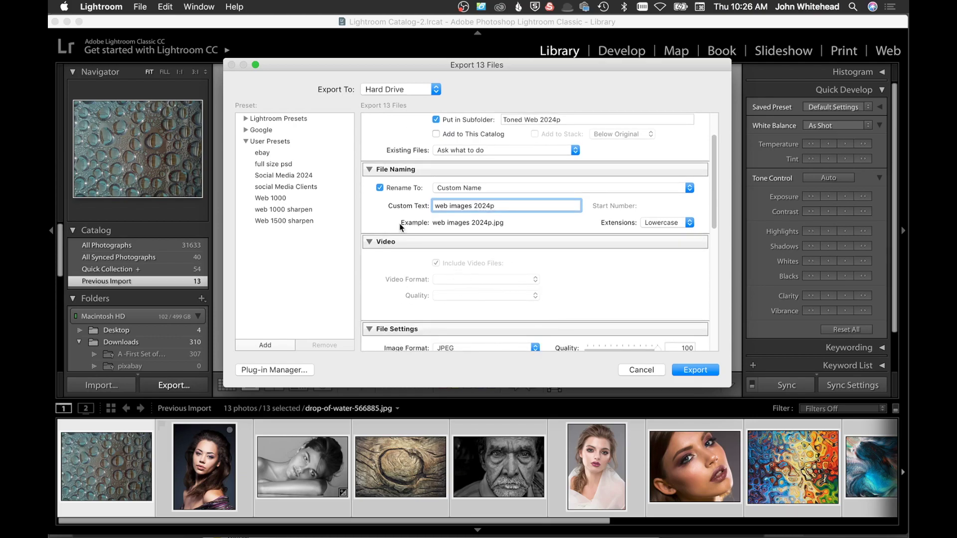
{"action": "scroll", "coordinate": [456, 266], "scroll_direction": "down", "scroll_amount": 5}
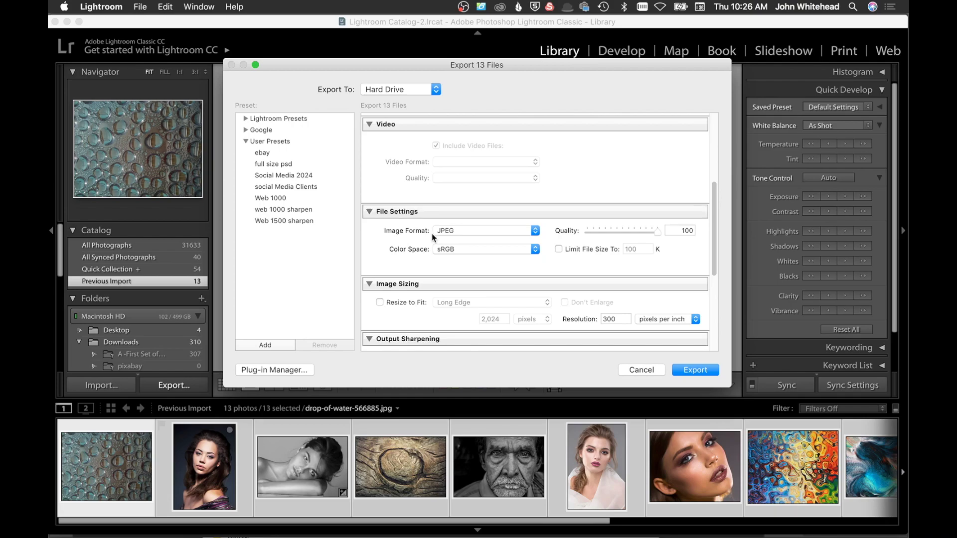
{"action": "left_click", "coordinate": [522, 232]}
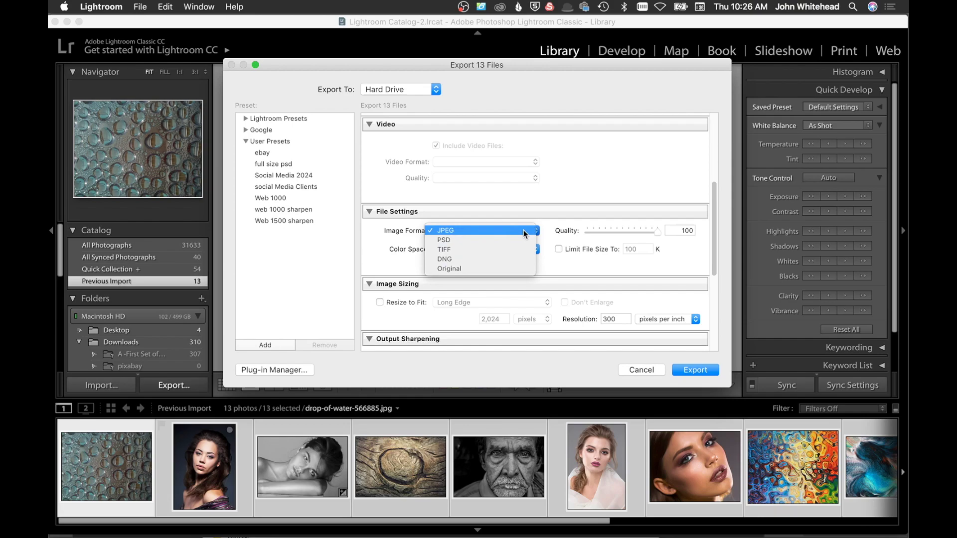
{"action": "left_click", "coordinate": [524, 229]}
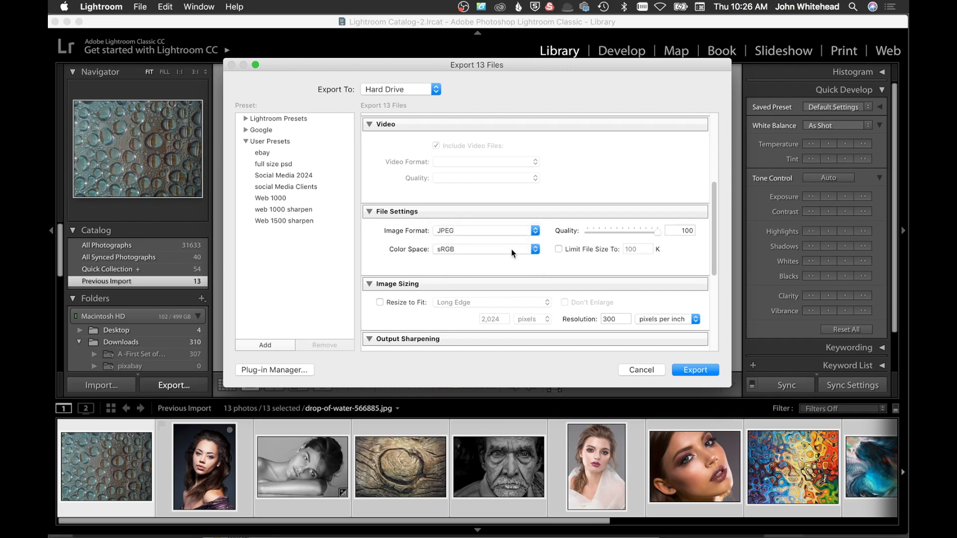
{"action": "left_click", "coordinate": [511, 251]}
{"action": "left_click", "coordinate": [511, 249]}
{"action": "left_click", "coordinate": [511, 254]}
{"action": "left_click", "coordinate": [446, 249]}
Step: Enable Resize to Fit using Long Edge at 2,024 pixels
{"action": "scroll", "coordinate": [471, 262], "scroll_direction": "down", "scroll_amount": 1}
{"action": "scroll", "coordinate": [470, 262], "scroll_direction": "down", "scroll_amount": 3}
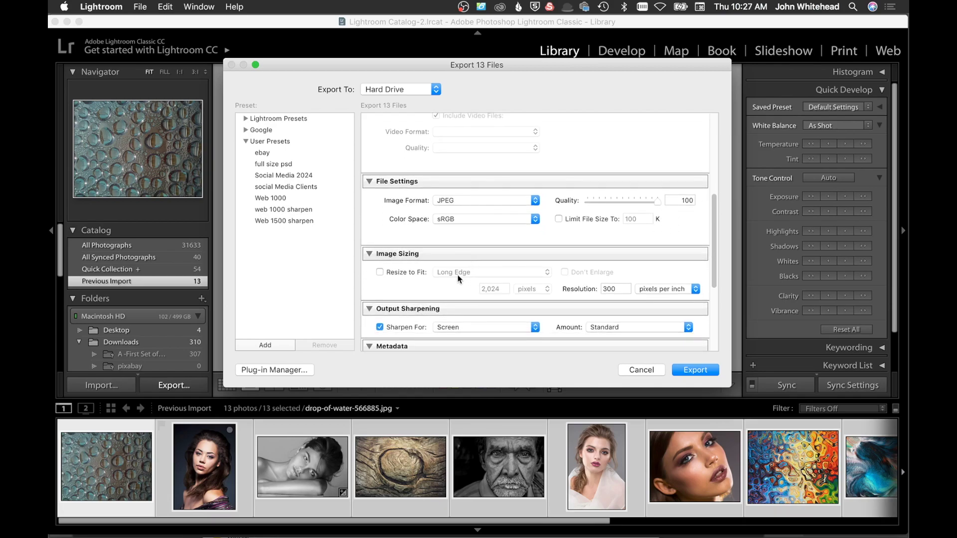
{"action": "left_click", "coordinate": [380, 272]}
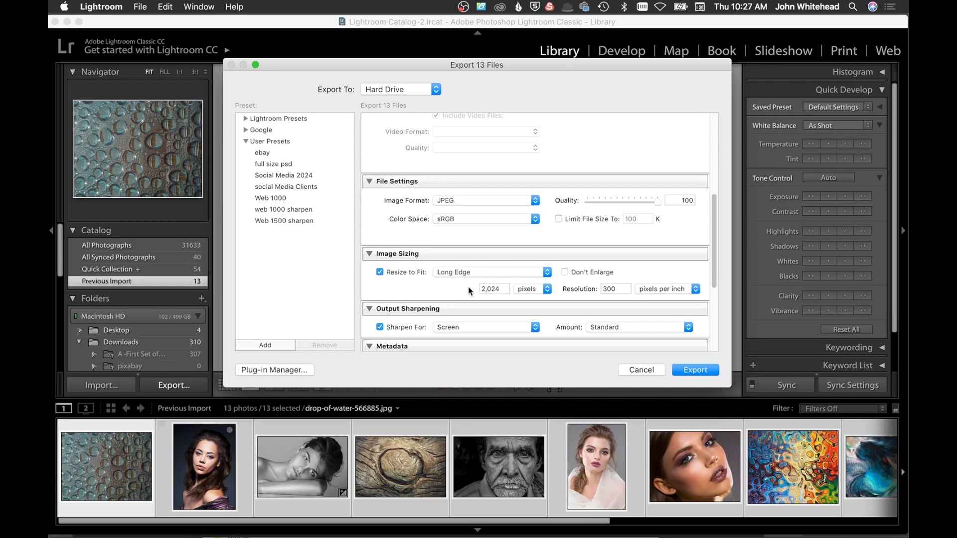
{"action": "left_click", "coordinate": [477, 272]}
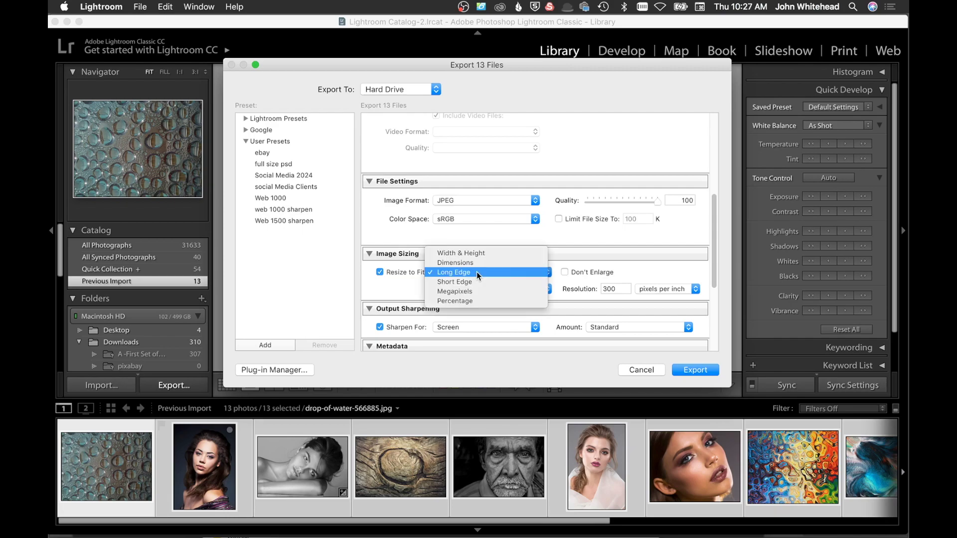
{"action": "left_click", "coordinate": [477, 274]}
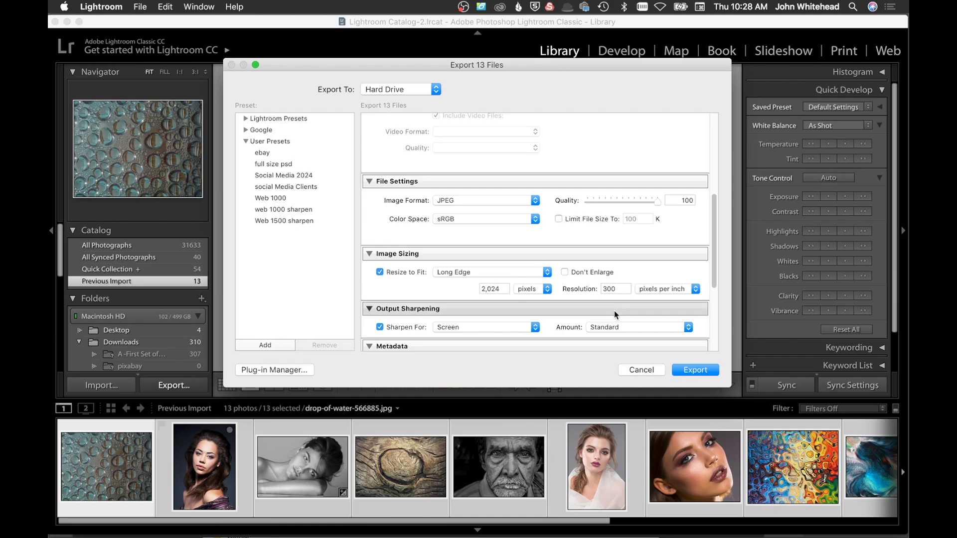
{"action": "scroll", "coordinate": [554, 274], "scroll_direction": "down", "scroll_amount": 3}
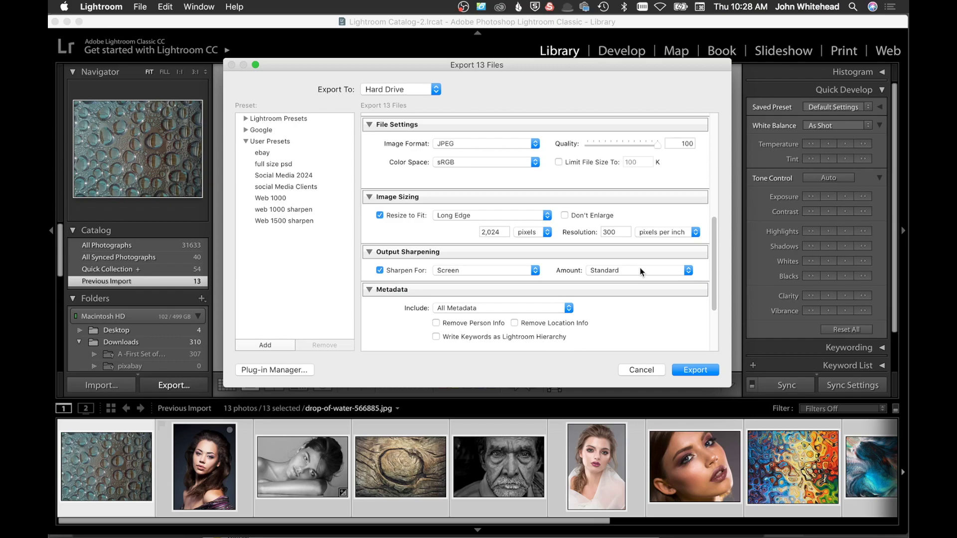
{"action": "left_click", "coordinate": [641, 272]}
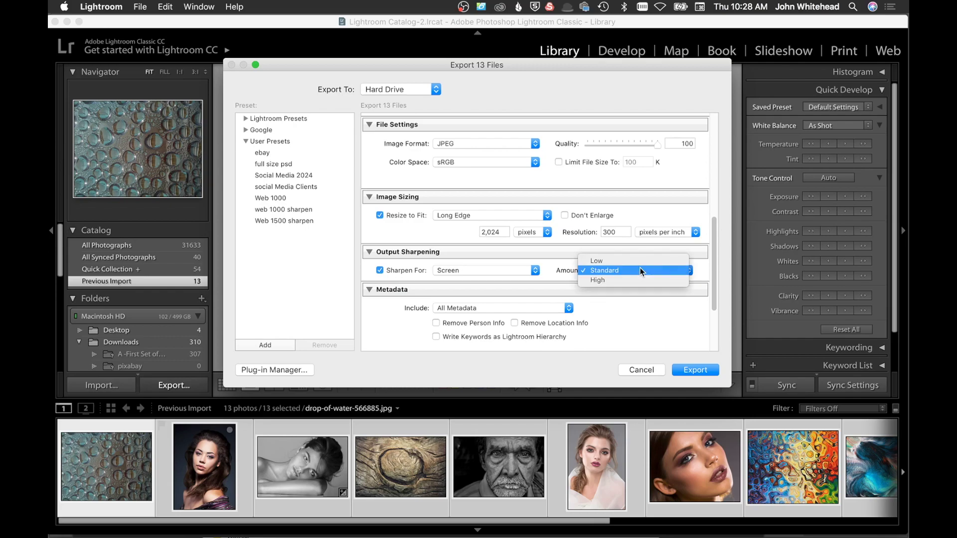
{"action": "left_click", "coordinate": [640, 270]}
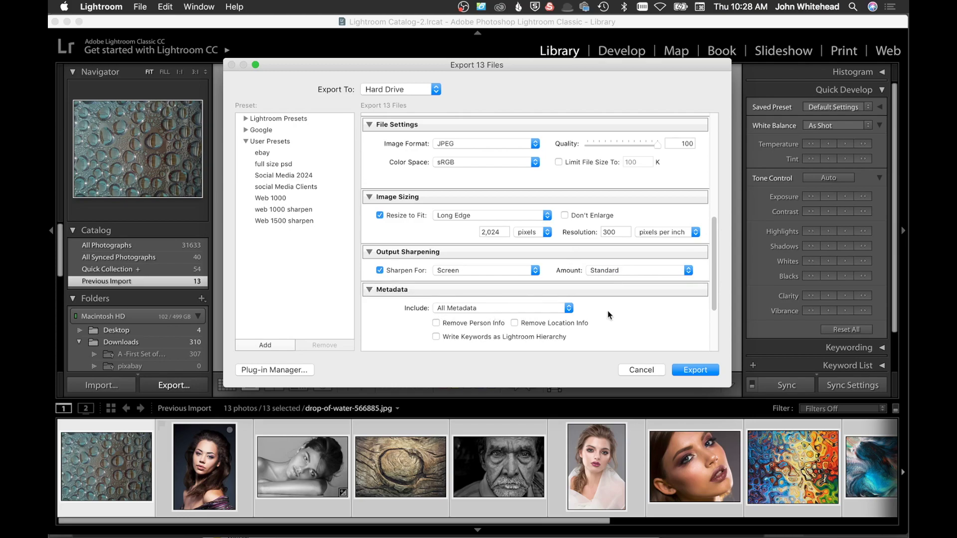
{"action": "scroll", "coordinate": [624, 318], "scroll_direction": "down", "scroll_amount": 3}
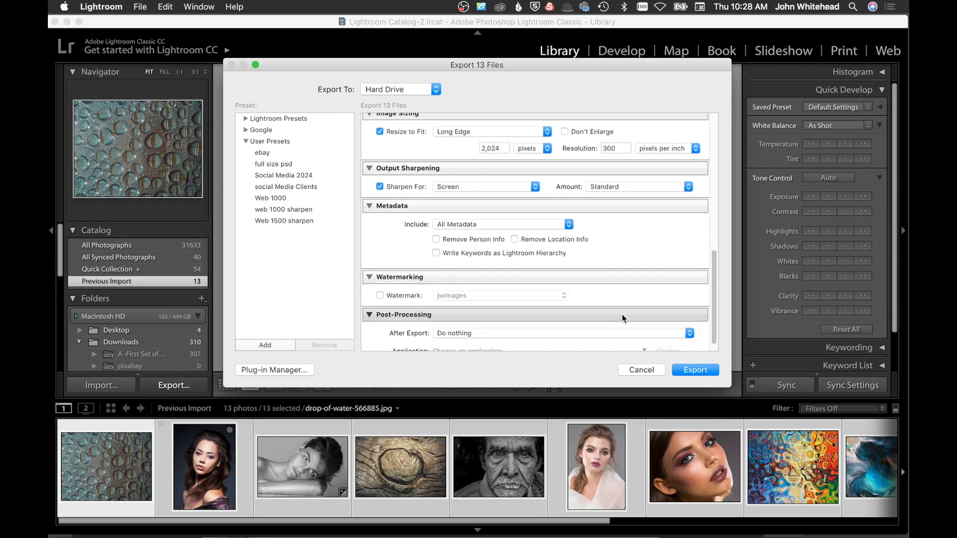
{"action": "scroll", "coordinate": [623, 318], "scroll_direction": "down", "scroll_amount": 1}
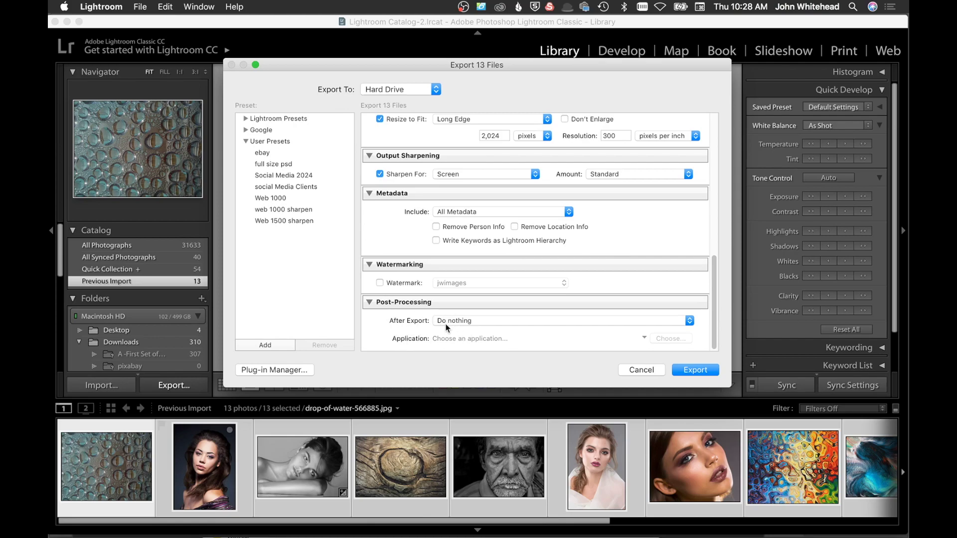
Step: Confirm the After Export action remains 'Do nothing'
{"action": "left_click", "coordinate": [477, 321]}
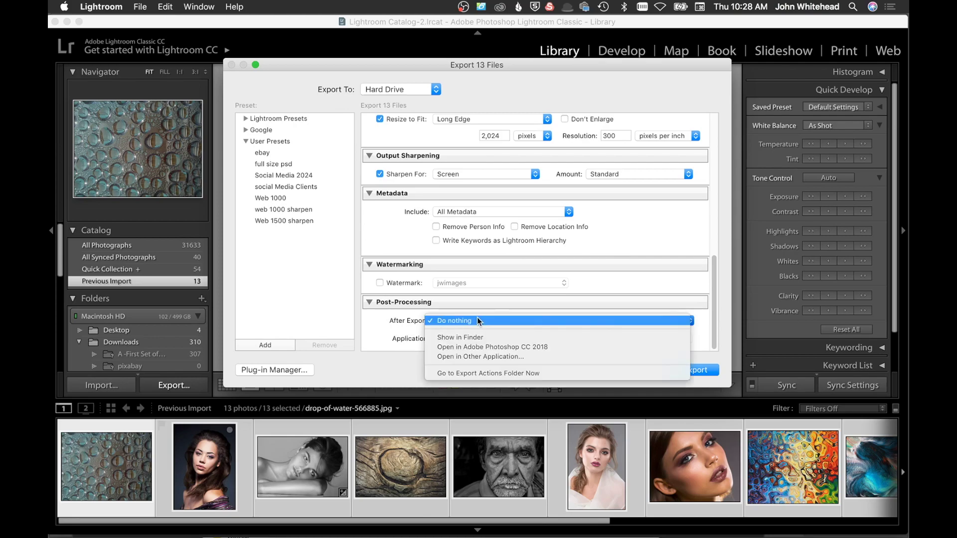
{"action": "left_click", "coordinate": [480, 322]}
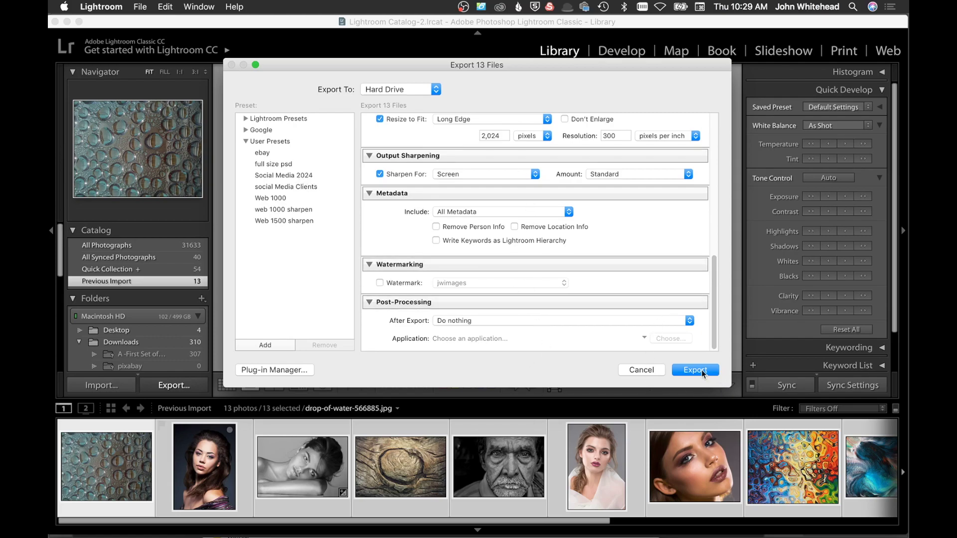
Step: Close the Export dialog and export the 13 photos via File > Export with Preset > 2024 Web Same Folder
{"action": "left_click", "coordinate": [643, 370]}
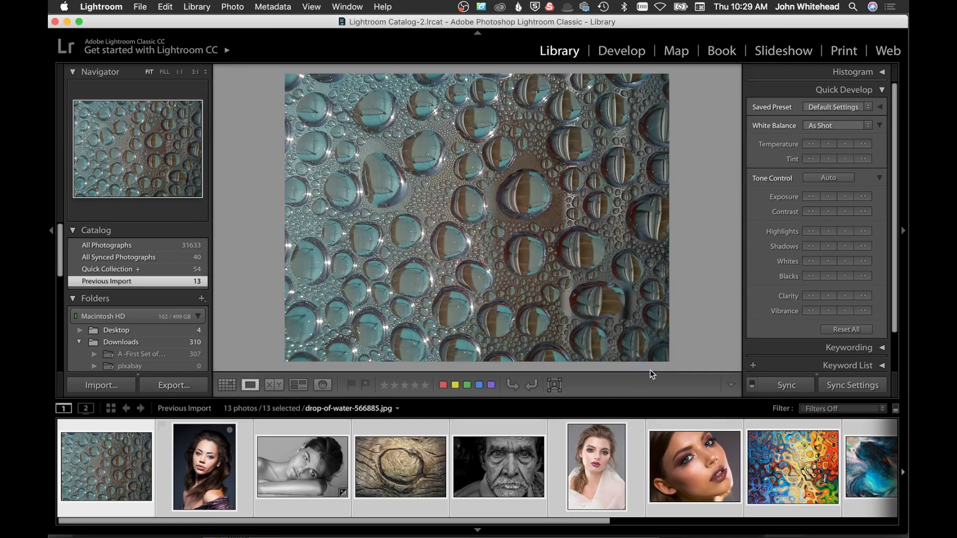
{"action": "left_click", "coordinate": [140, 6]}
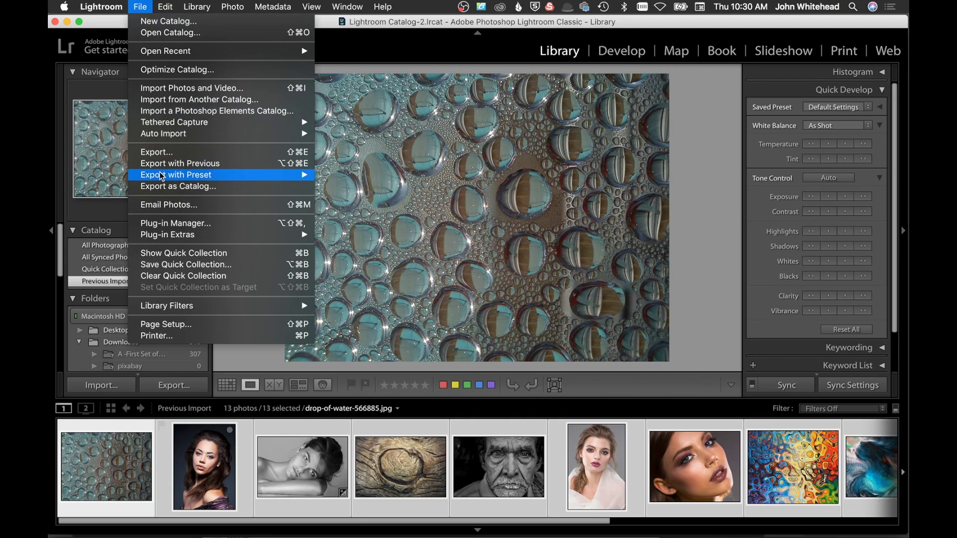
{"action": "mouse_move", "coordinate": [229, 175]}
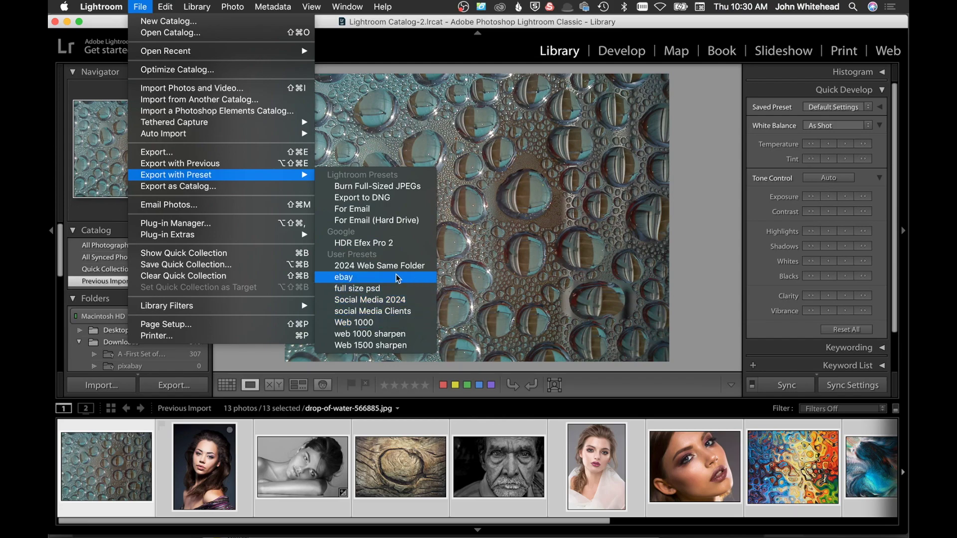
{"action": "left_click", "coordinate": [417, 266]}
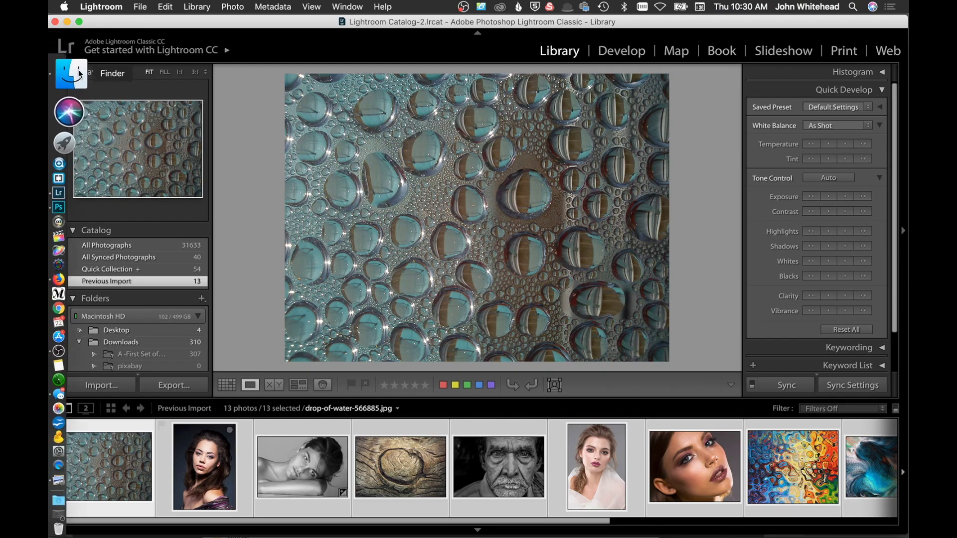
Step: In Finder, show the external SSD's contents sorted alphabetically by name
{"action": "left_click", "coordinate": [72, 72]}
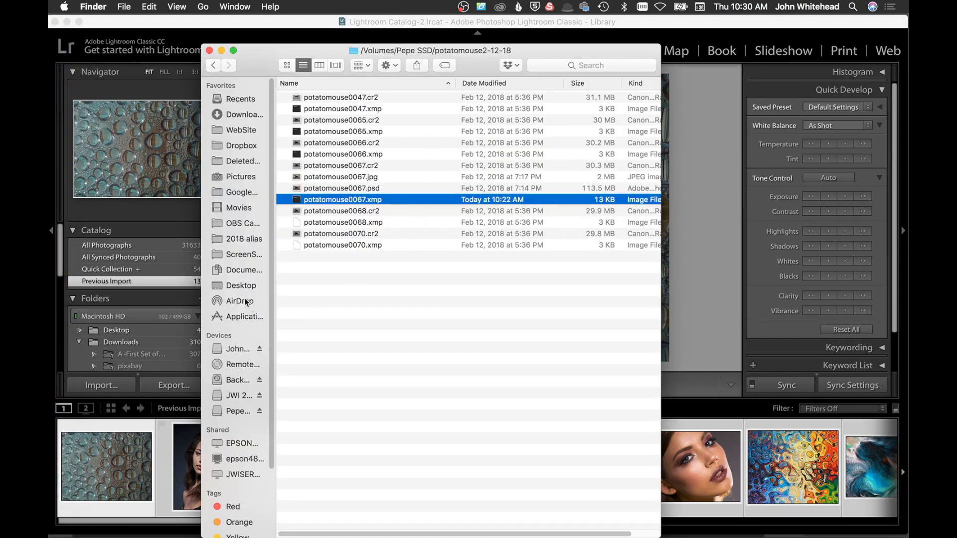
{"action": "left_click", "coordinate": [244, 412]}
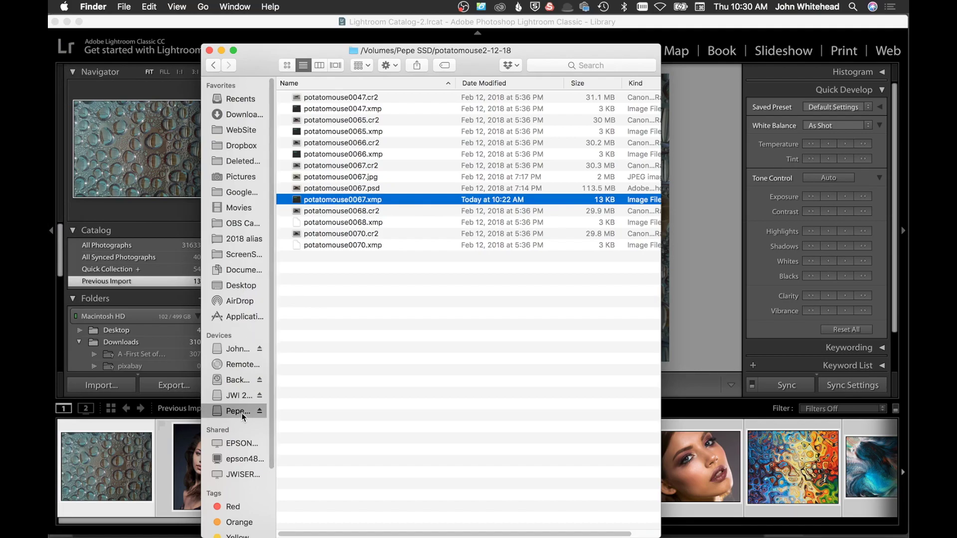
{"action": "left_click", "coordinate": [513, 84]}
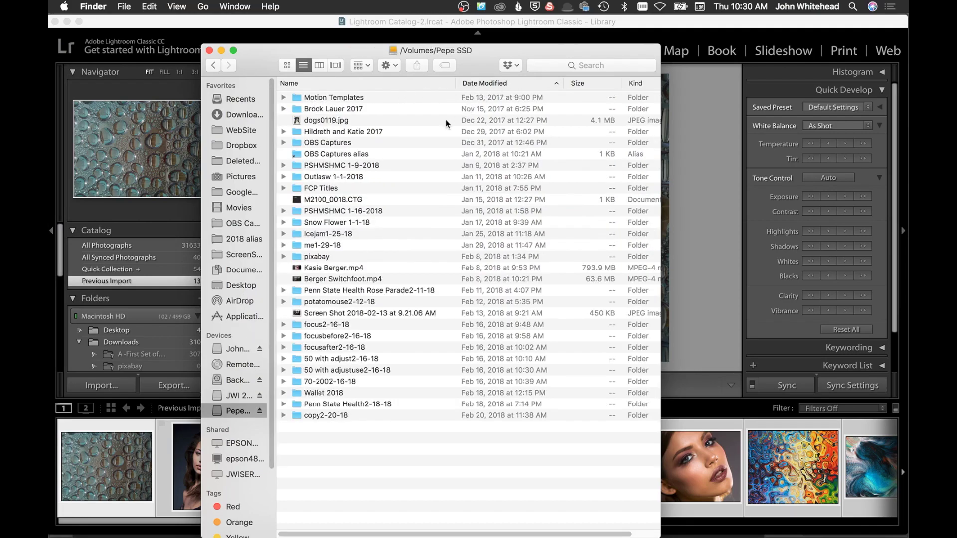
{"action": "left_click", "coordinate": [524, 82]}
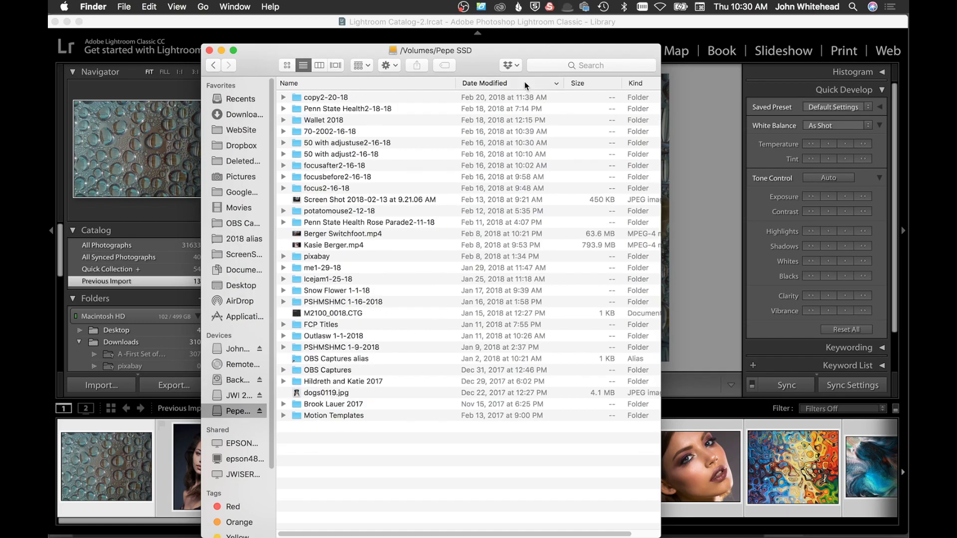
{"action": "left_click", "coordinate": [524, 81]}
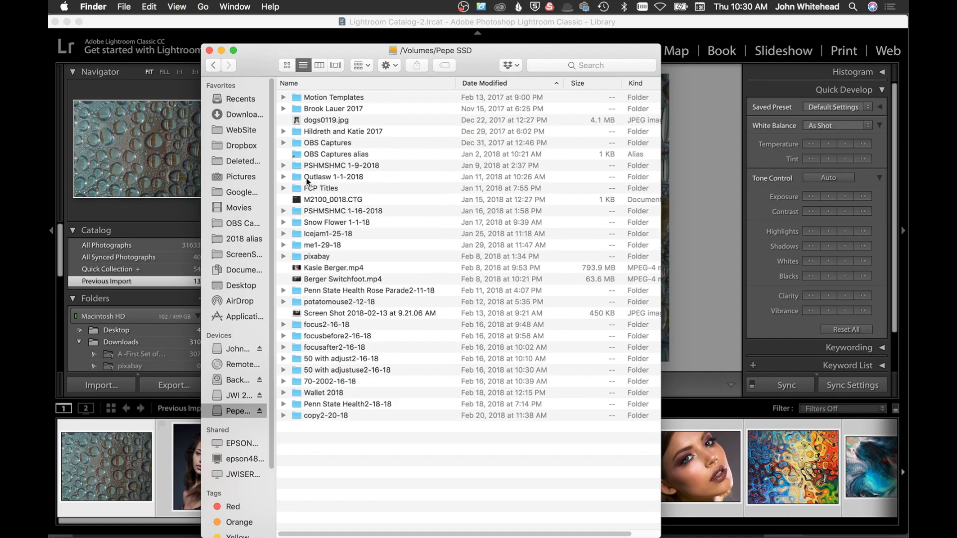
{"action": "left_click", "coordinate": [329, 83]}
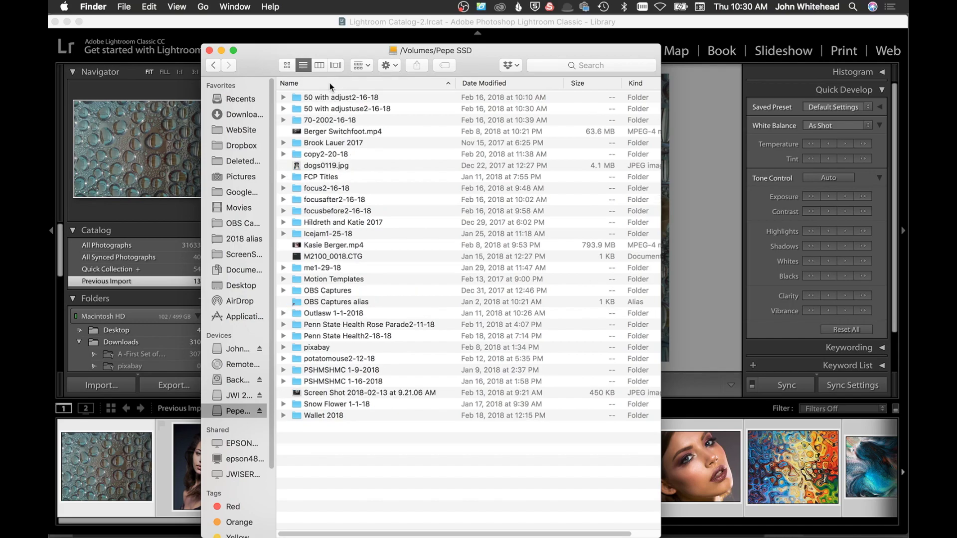
Step: Open pixabay > Web to confirm the 13 exported JPEGs, then close the Finder window
{"action": "double_click", "coordinate": [295, 347]}
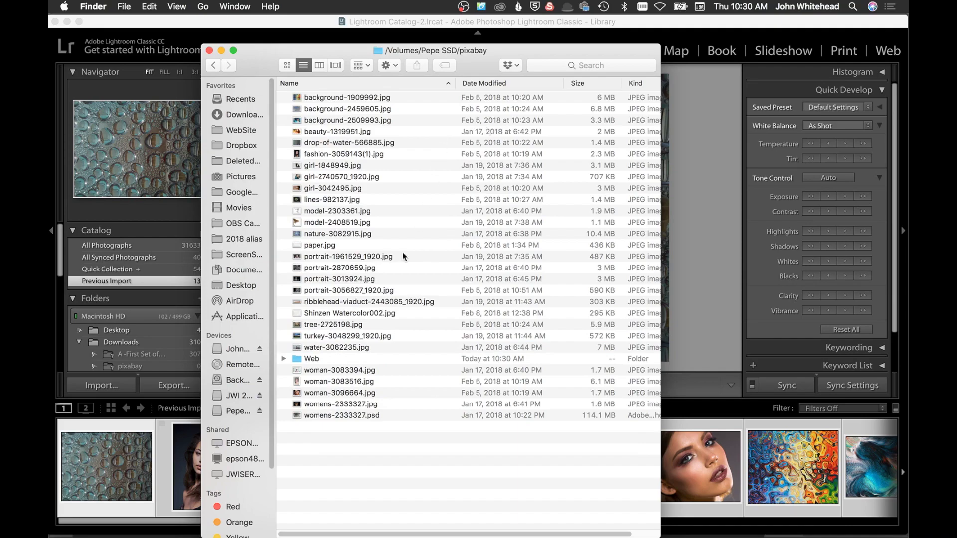
{"action": "double_click", "coordinate": [295, 358]}
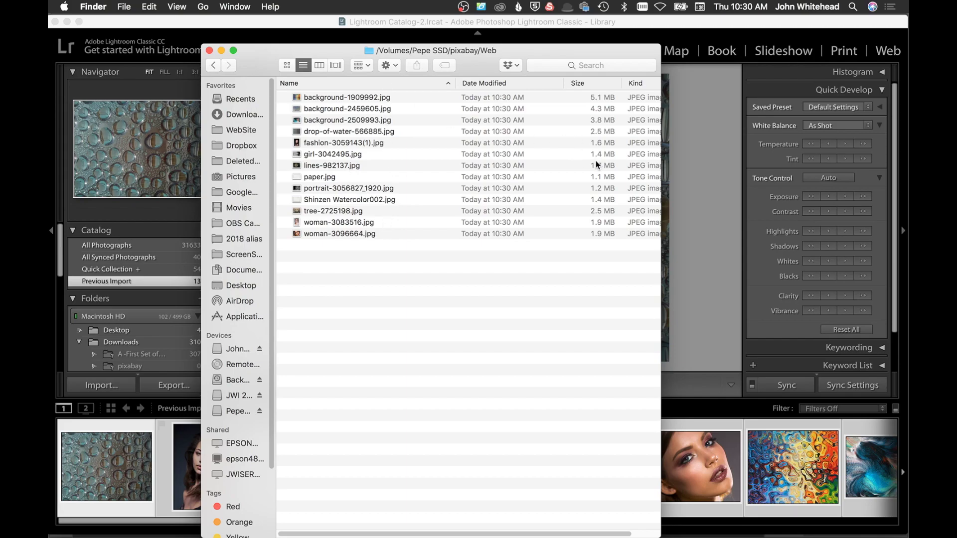
{"action": "left_click", "coordinate": [226, 32]}
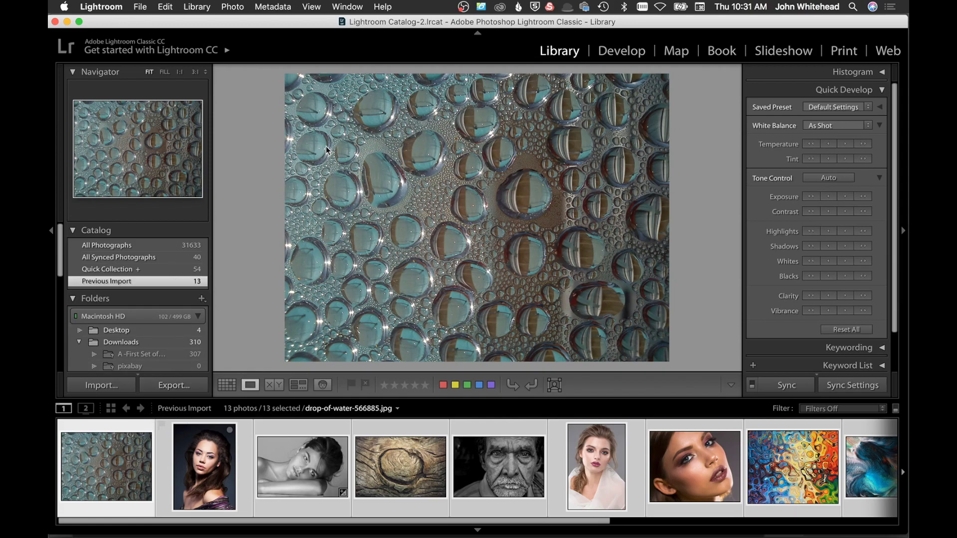
{"action": "left_click", "coordinate": [620, 51]}
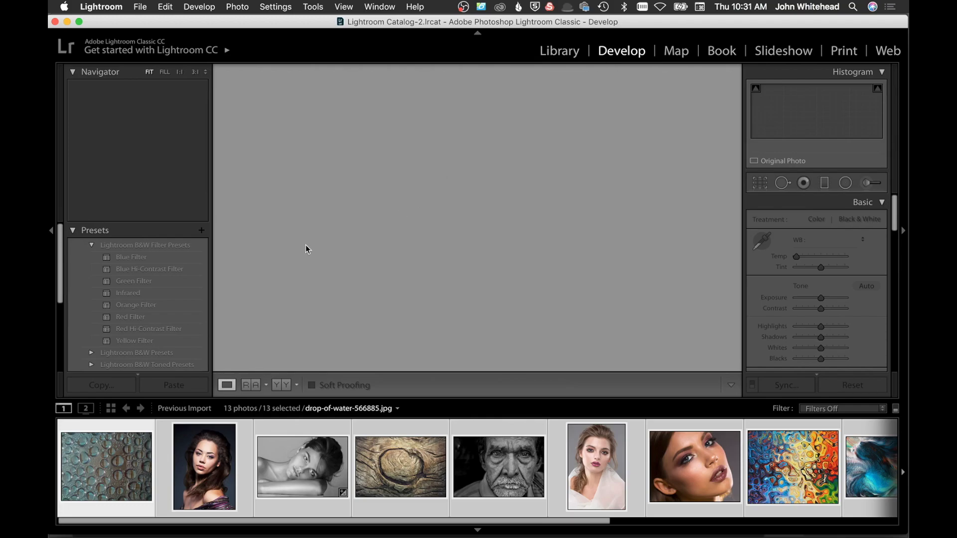
{"action": "scroll", "coordinate": [166, 323], "scroll_direction": "down", "scroll_amount": 5}
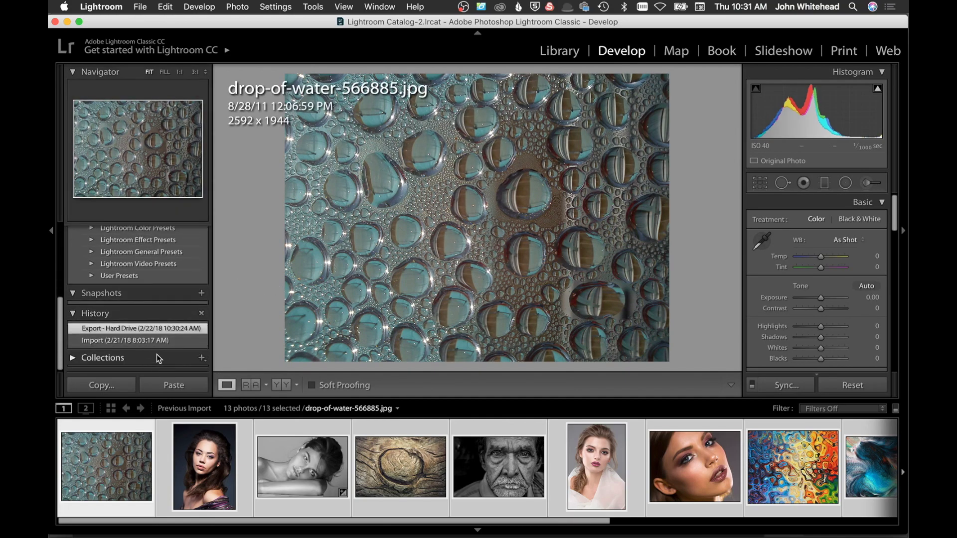
{"action": "left_click", "coordinate": [559, 51]}
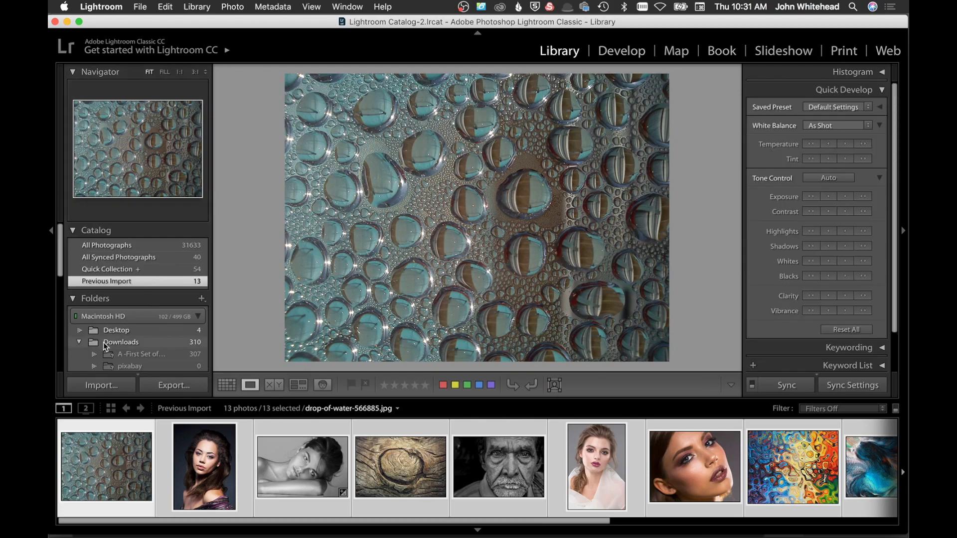
{"action": "scroll", "coordinate": [116, 329], "scroll_direction": "down", "scroll_amount": 5}
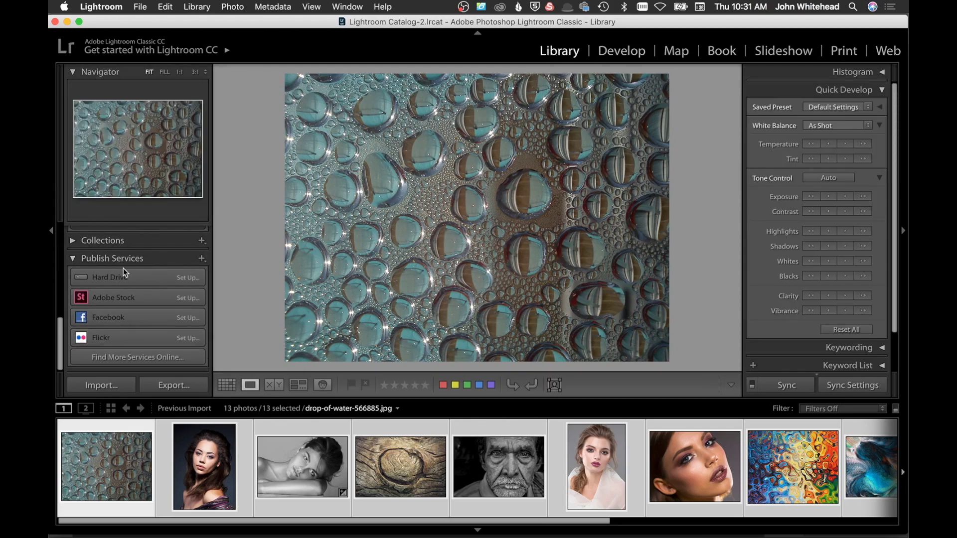